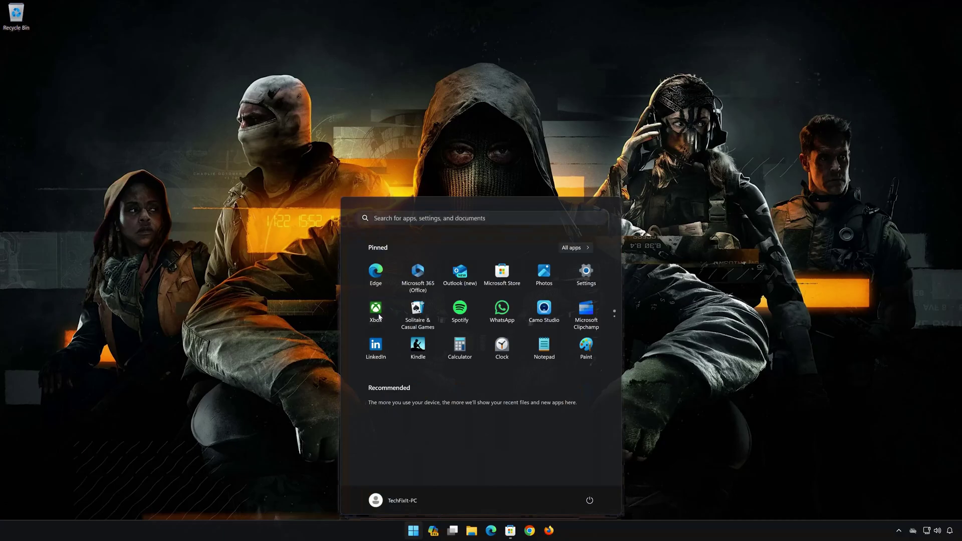
Step: Move the open Xbox app window to the centre of the screen
left_click_drag(347, 23, 535, 91)
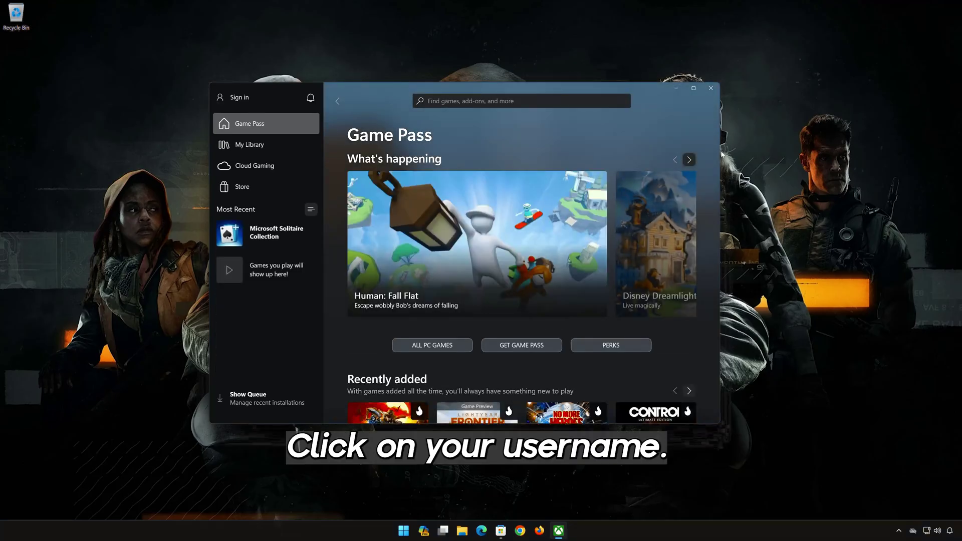
Step: Open the Gaming Services Repair Tool from the Xbox profile menu's Support page and start repairing
left_click(241, 103)
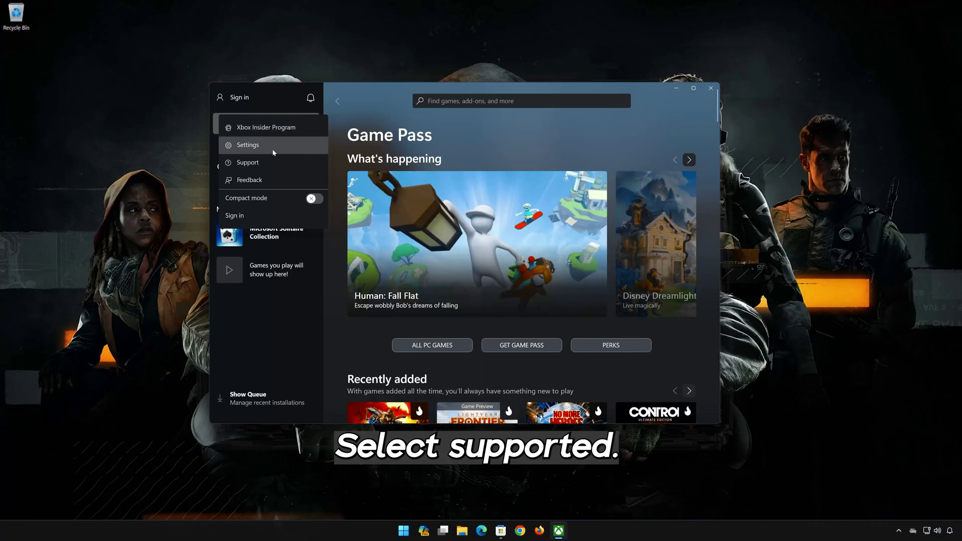
left_click(247, 164)
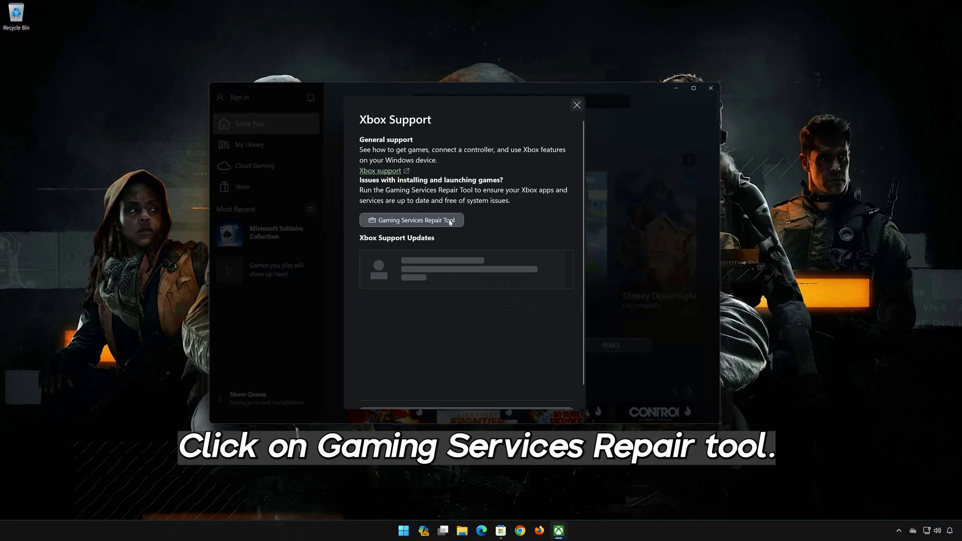
left_click(426, 223)
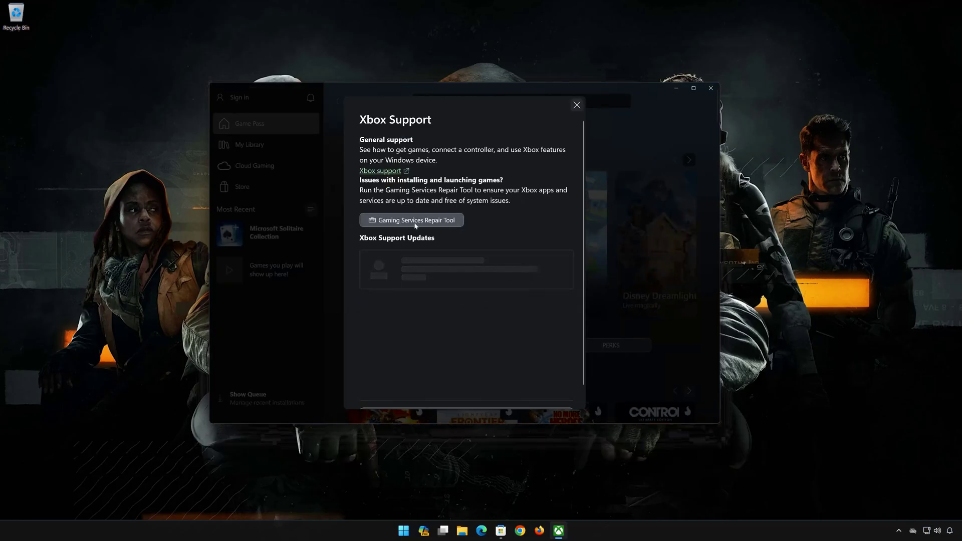
left_click(429, 223)
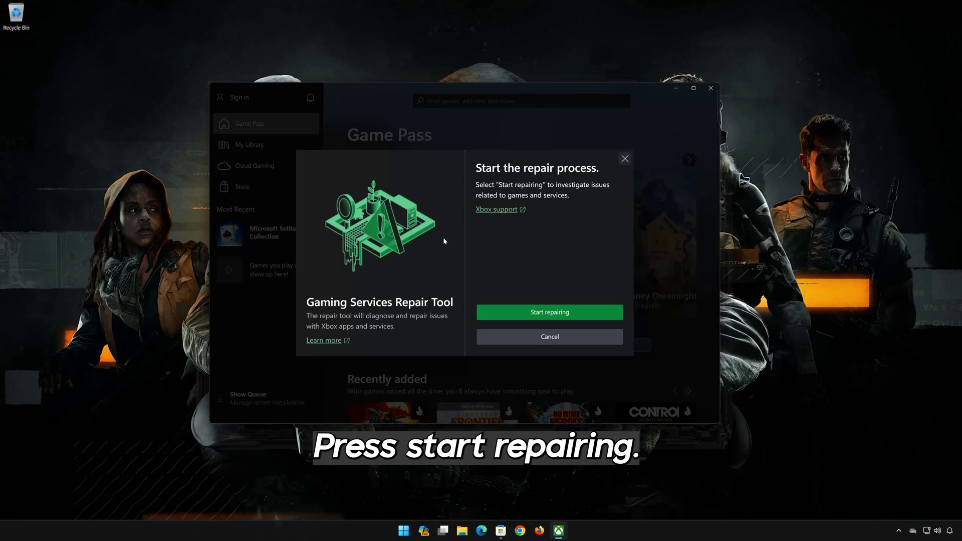
left_click(538, 314)
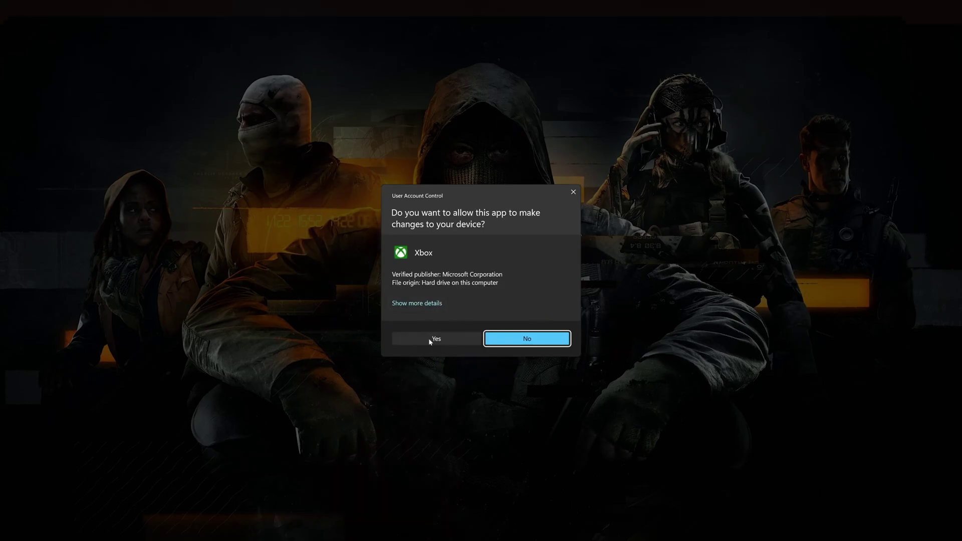
Step: Approve the User Account Control prompt so the Xbox app can repair Gaming Services
left_click(434, 339)
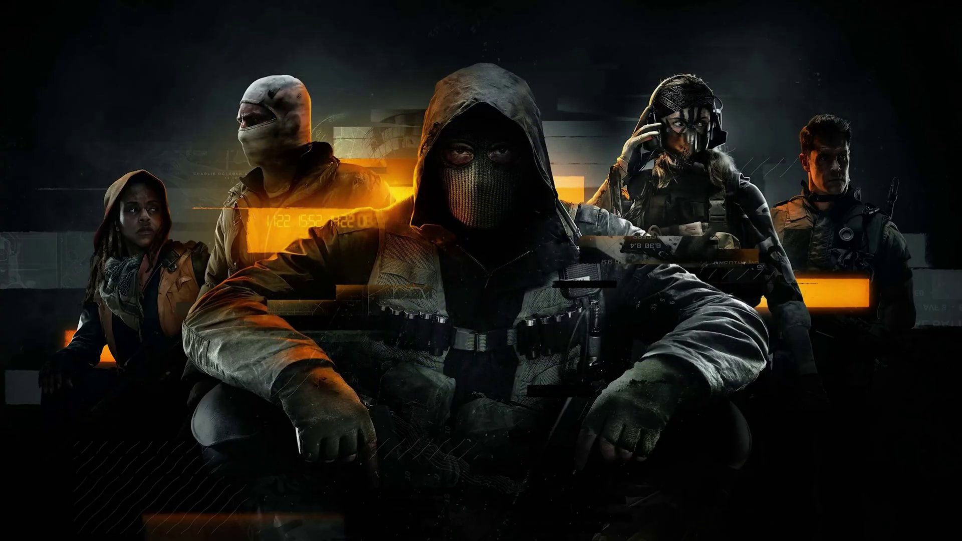
Step: Go to Settings > Apps > Installed apps and scroll to the Call of Duty® entry
key("super")
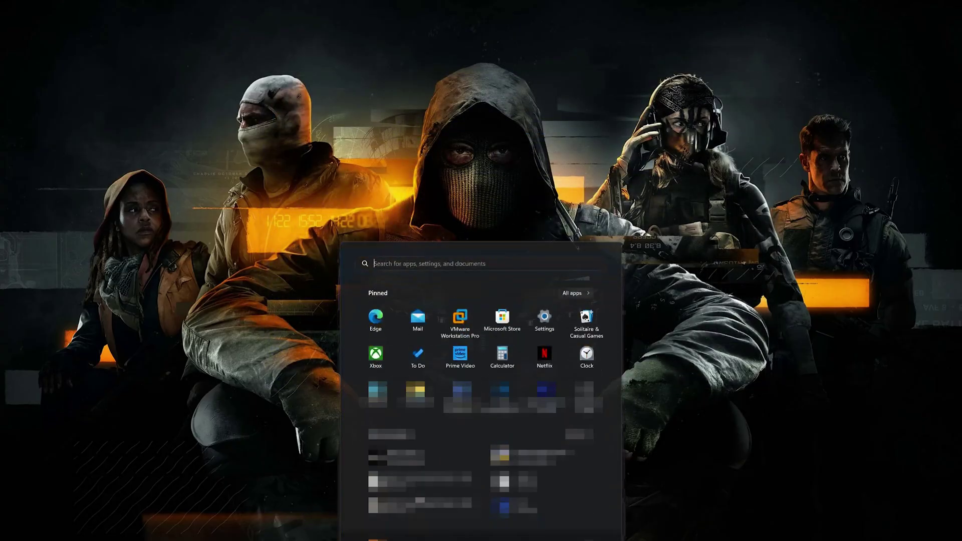
left_click(544, 319)
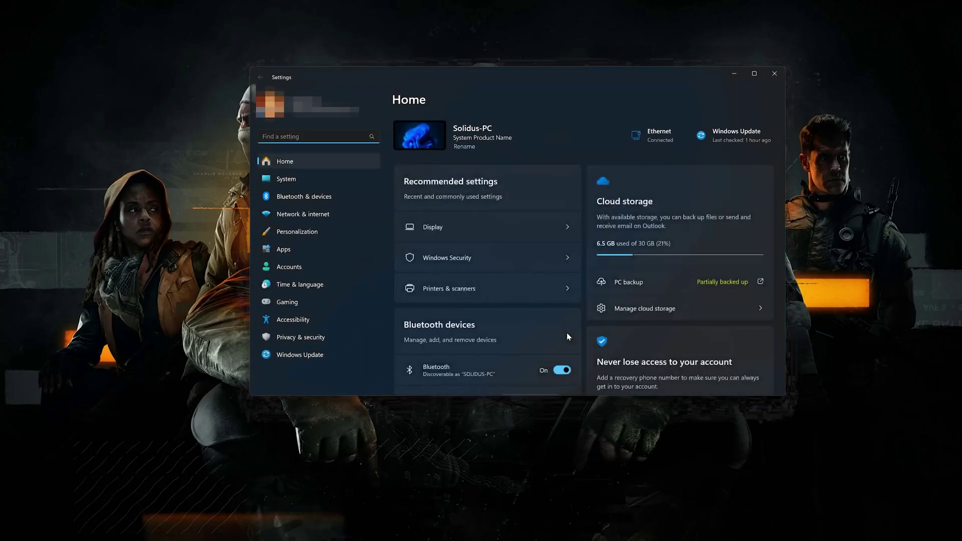
left_click(286, 253)
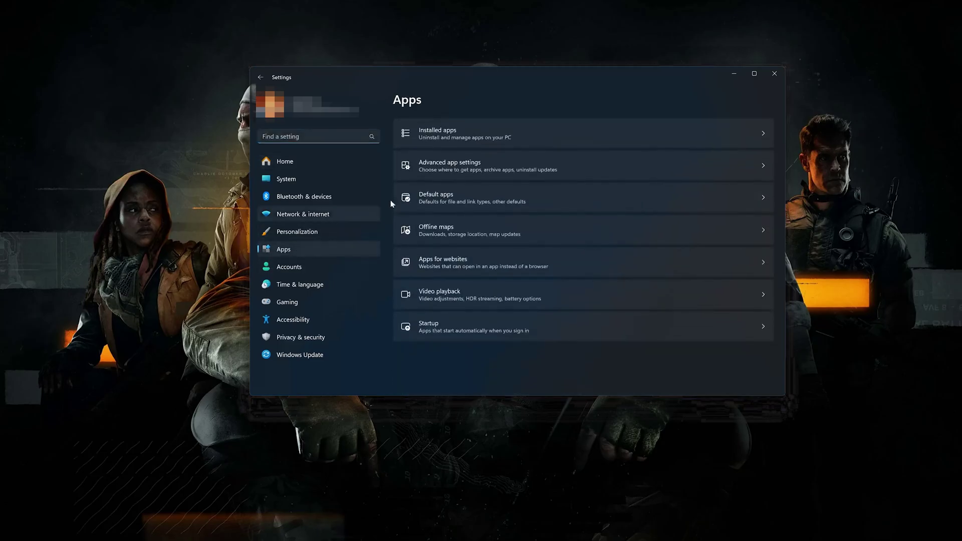
left_click(501, 135)
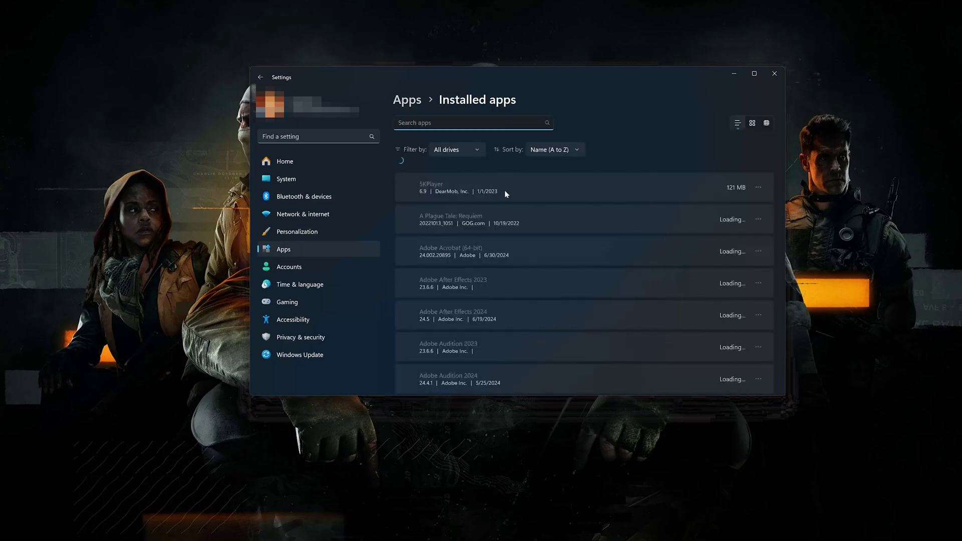
scroll(547, 263, "down", 6)
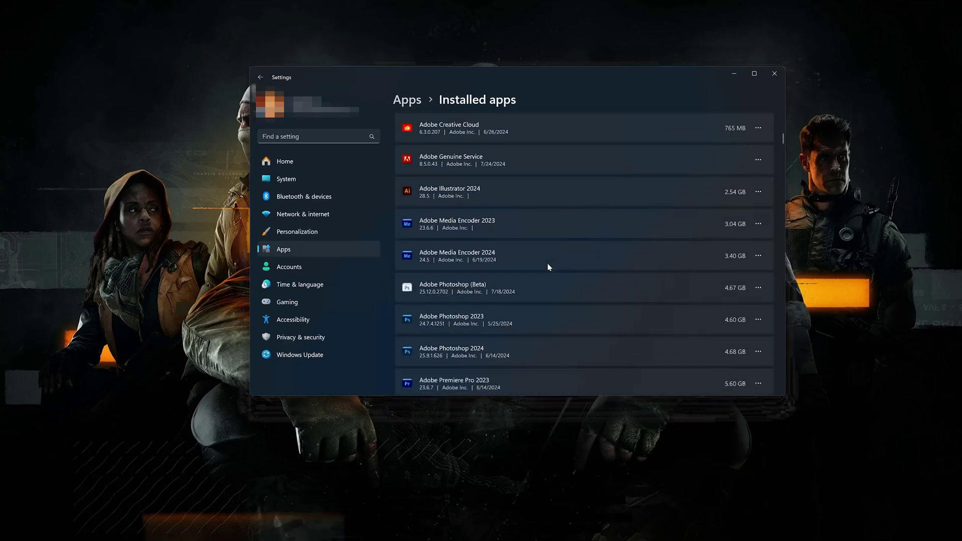
scroll(548, 266, "down", 10)
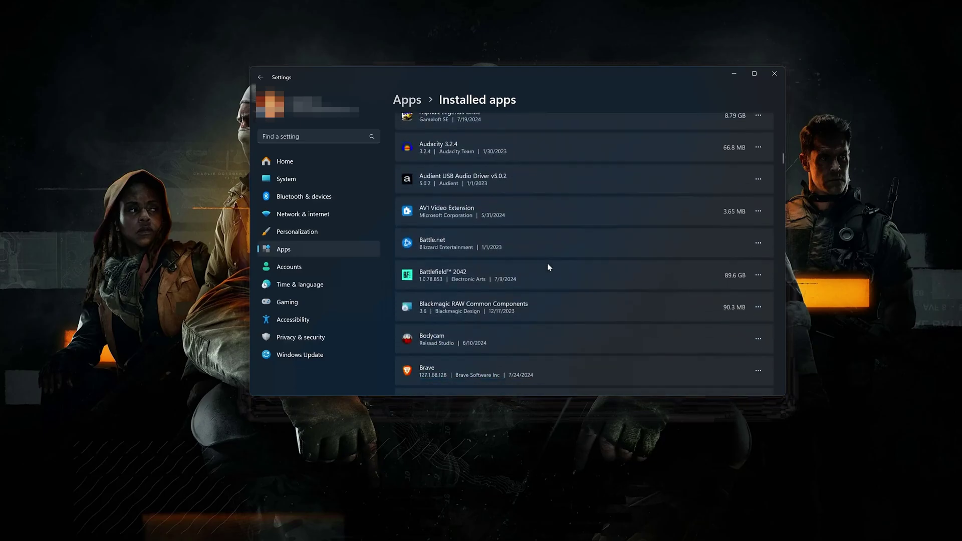
scroll(547, 263, "down", 8)
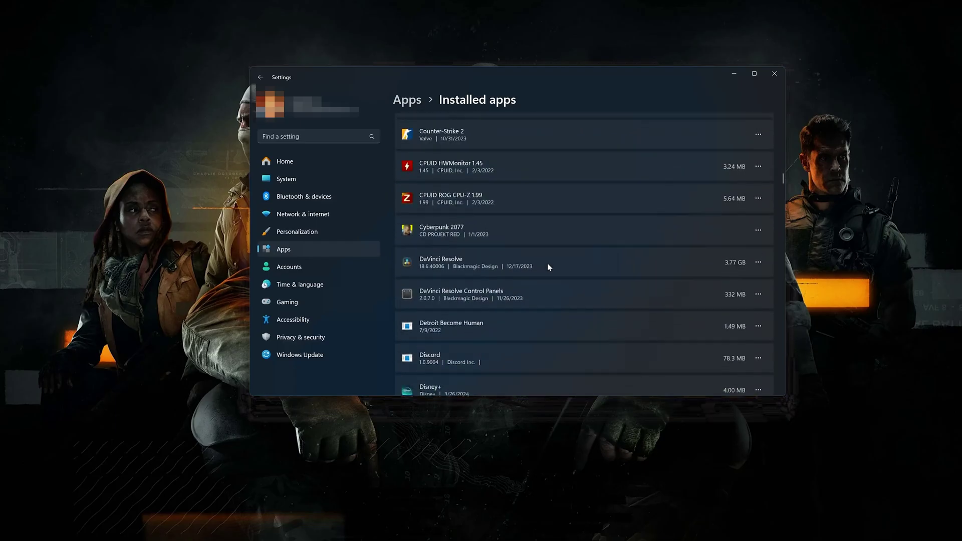
scroll(548, 263, "up", 5)
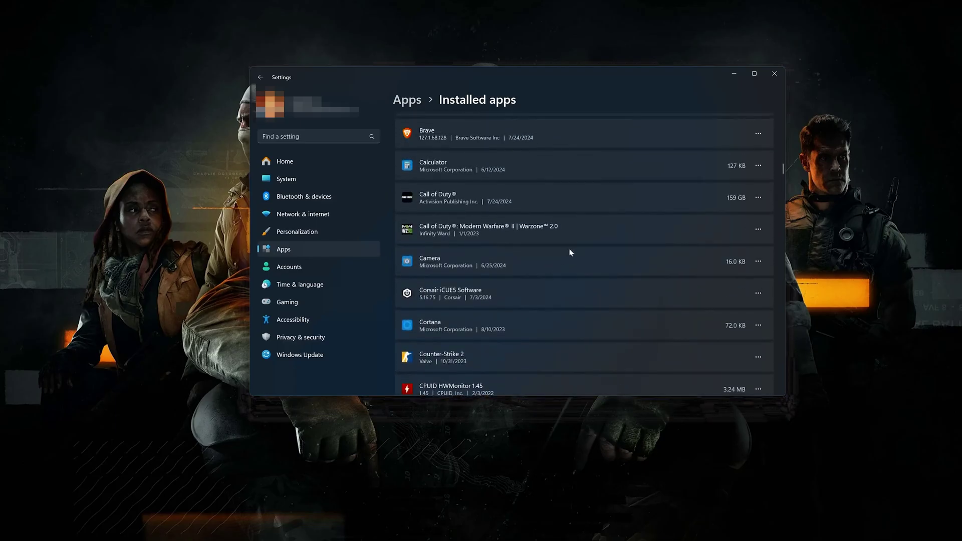
Step: Repair and then reset Call of Duty® from its Advanced options, confirming deletion of its data
left_click(762, 198)
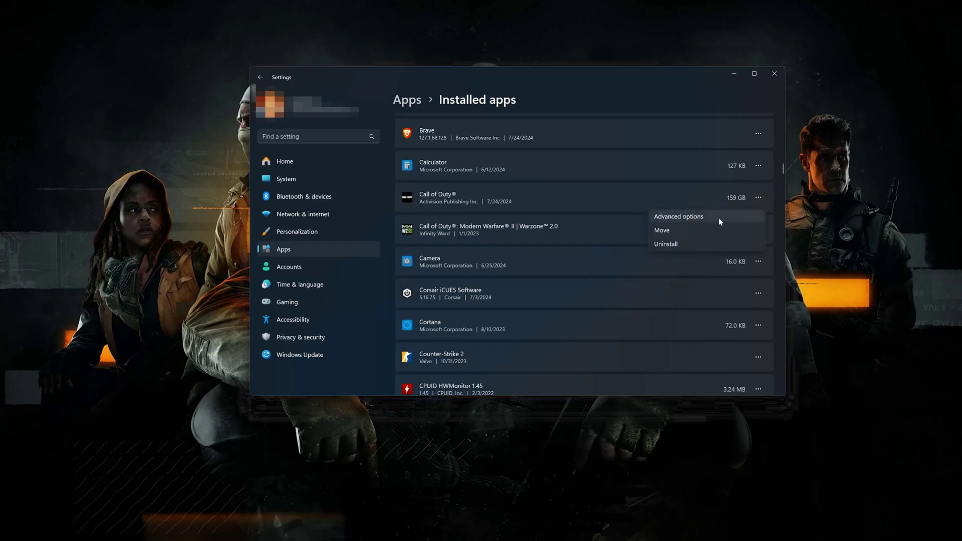
left_click(697, 219)
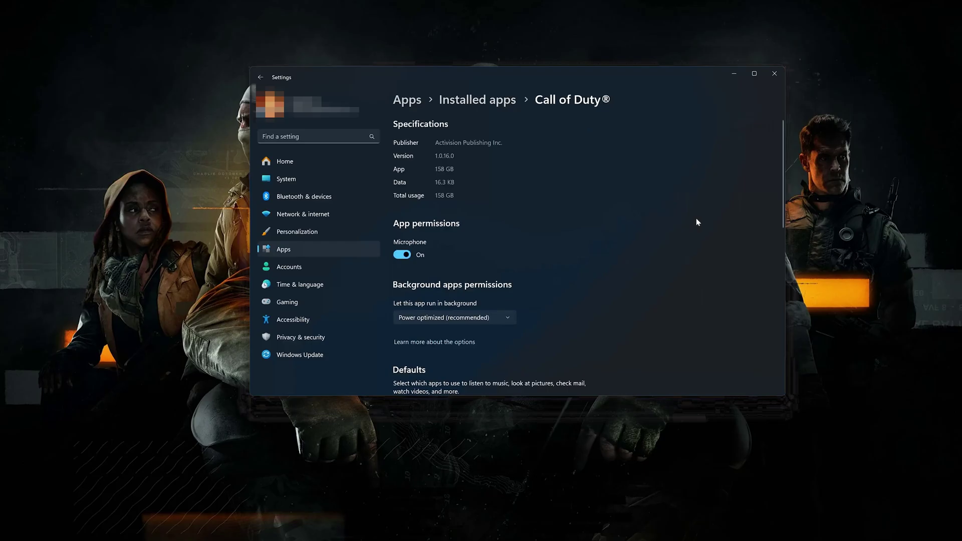
scroll(697, 220, "down", 8)
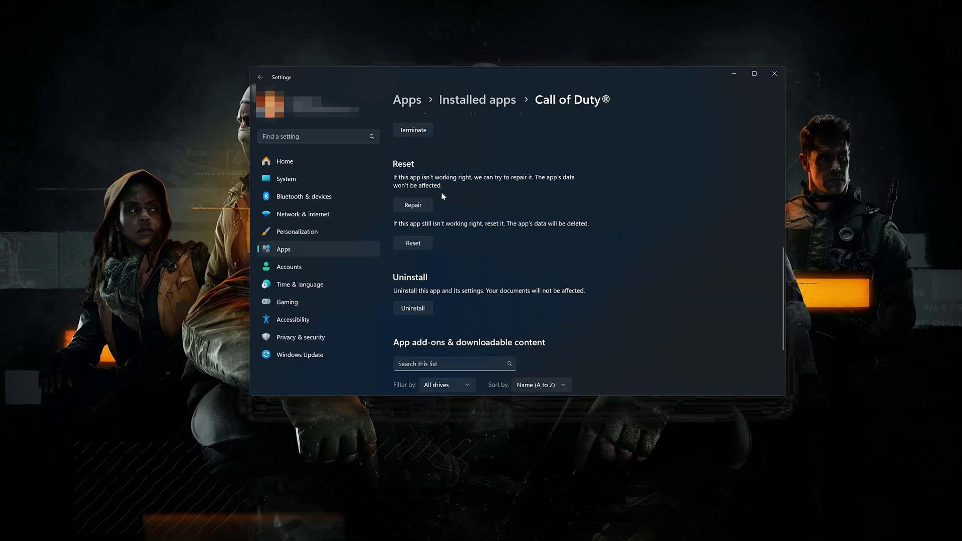
left_click(412, 207)
left_click(412, 244)
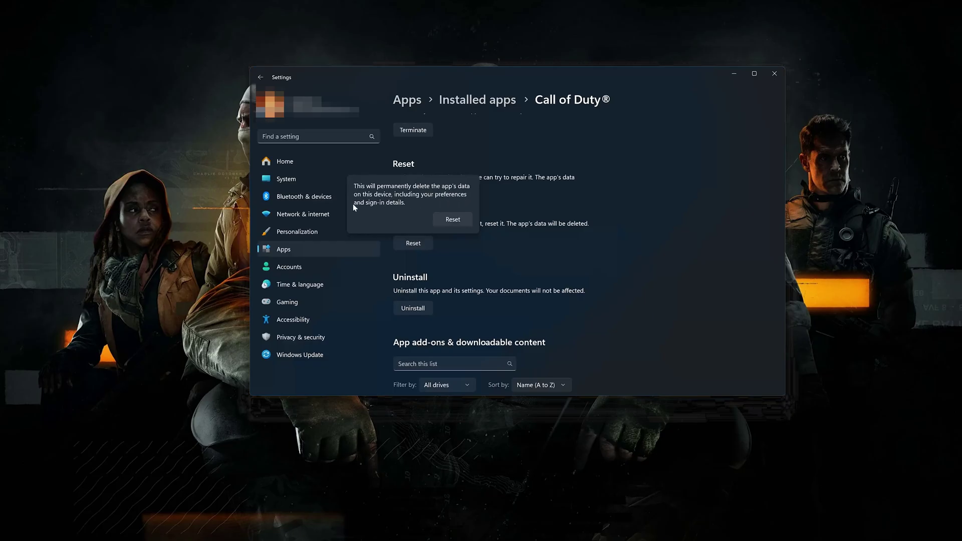
left_click(450, 223)
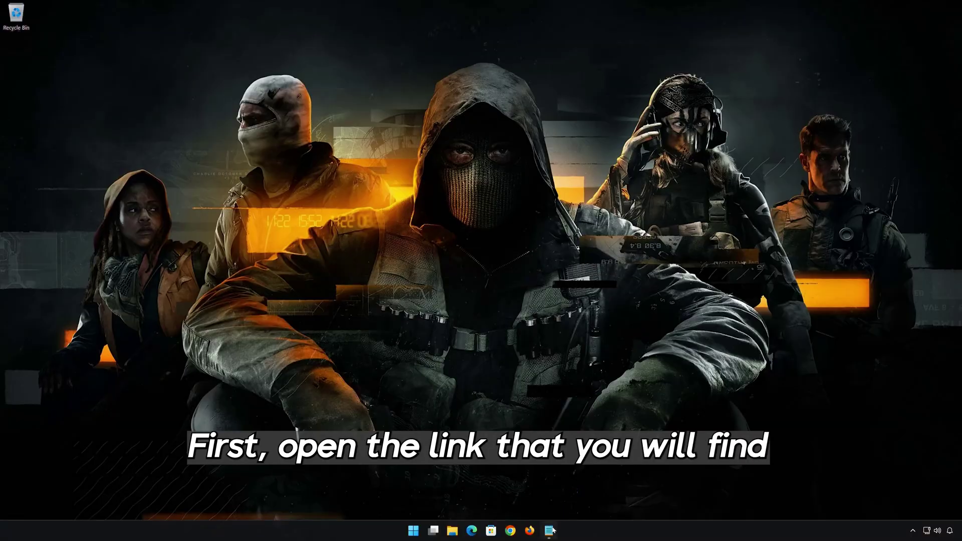
Step: Copy the Xbox gaming services repair tool support URL from Notepad, then minimize Notepad
left_click(550, 530)
right_click(430, 101)
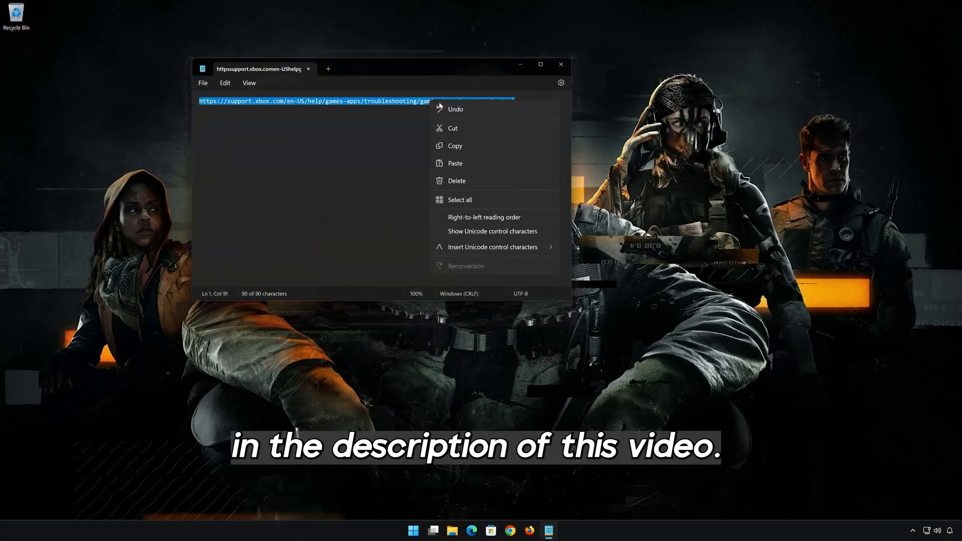
left_click(464, 144)
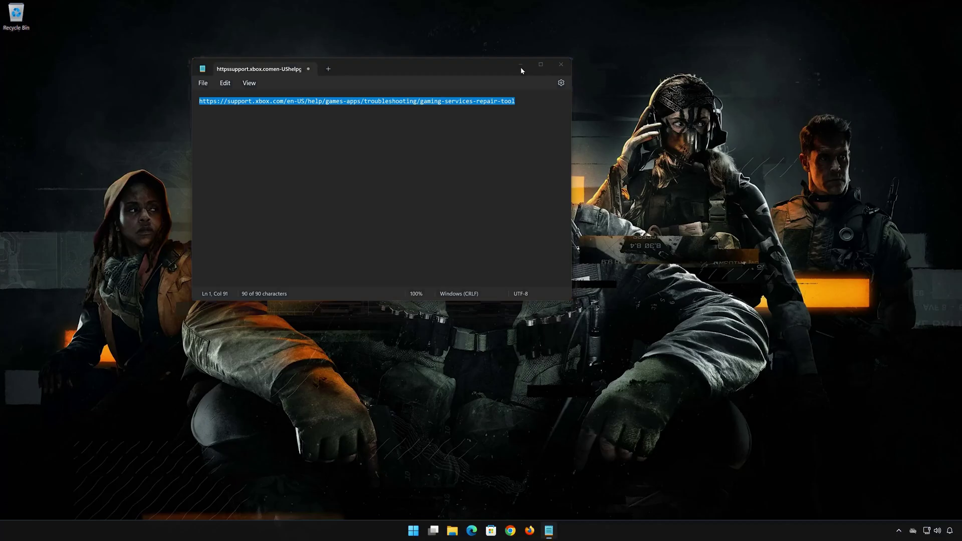
left_click(521, 64)
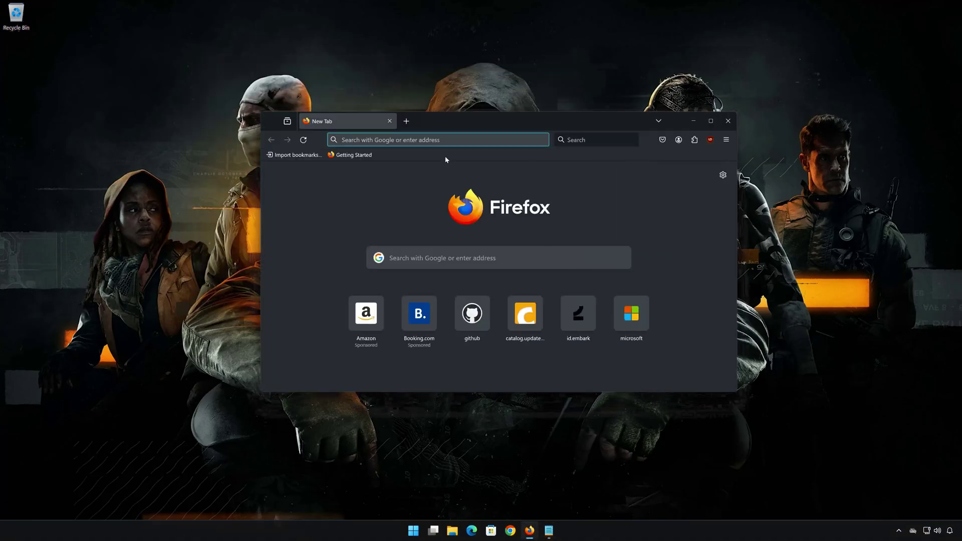
Step: Paste the copied Xbox support URL into Firefox's address bar and load the page
right_click(452, 143)
left_click(469, 206)
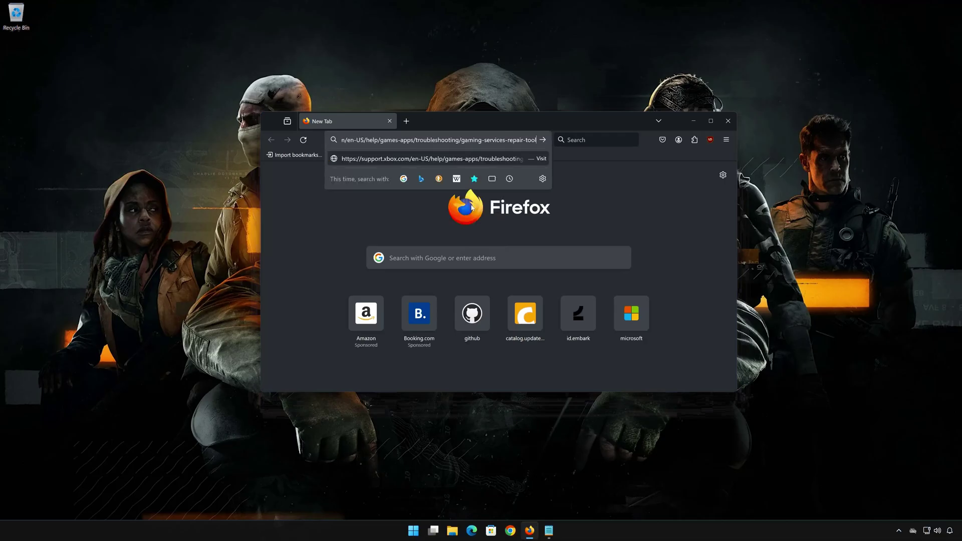
key("Return")
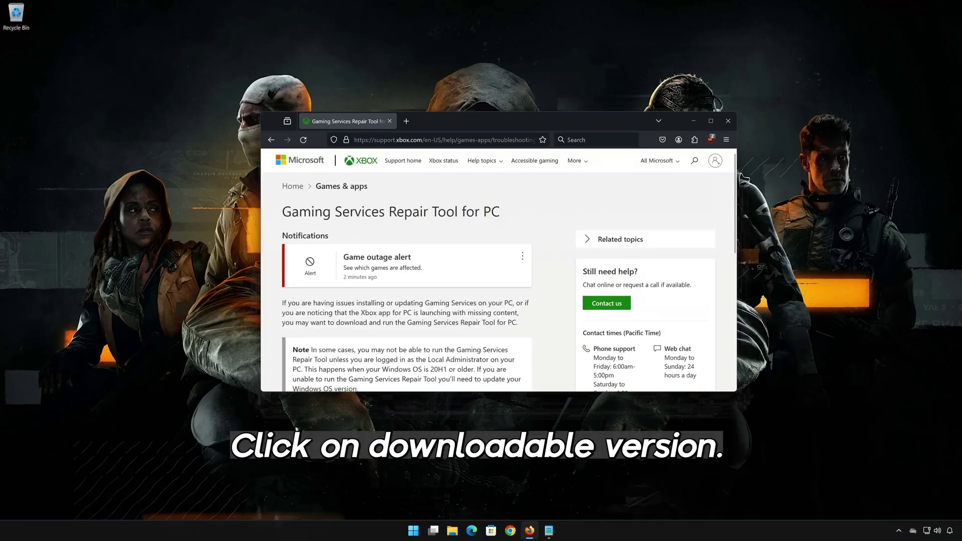
Step: Expand Downloadable version, download the Gaming Services Repair Tool for PC, and close Firefox
scroll(464, 261, "down", 4)
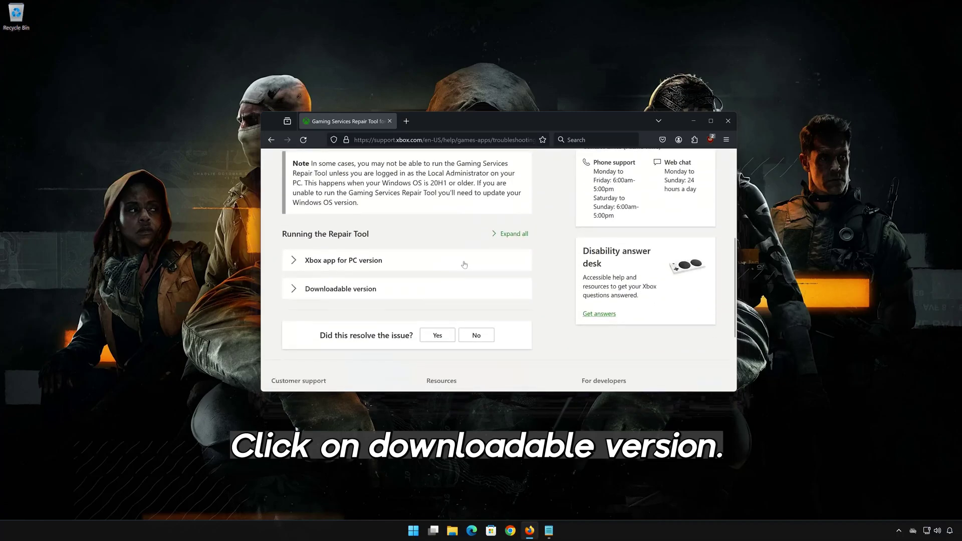
left_click(308, 290)
scroll(425, 298, "down", 1)
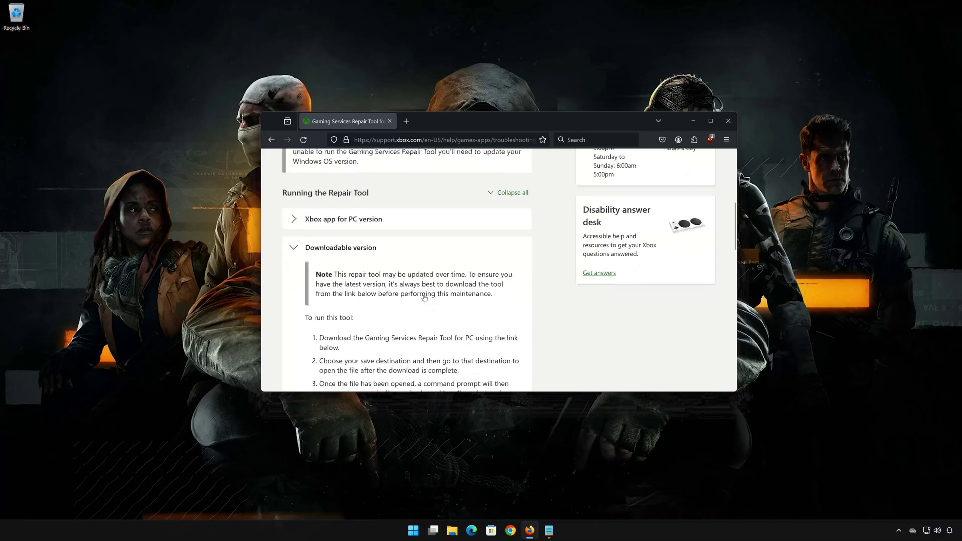
scroll(425, 298, "down", 8)
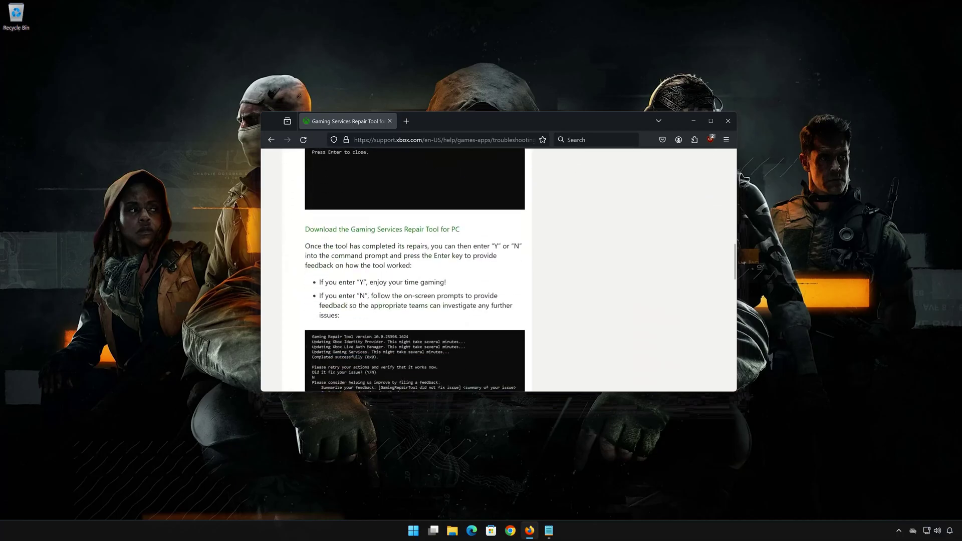
left_click(397, 234)
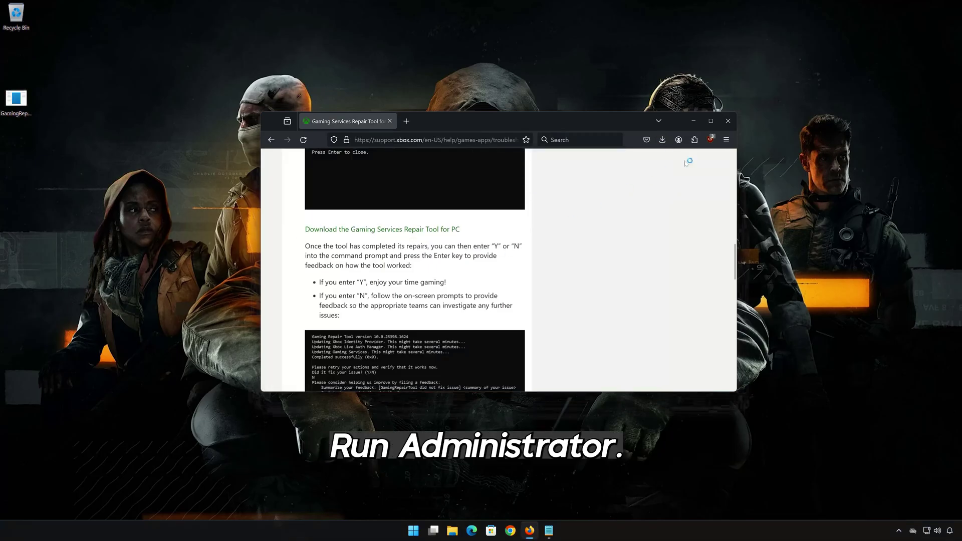
left_click(728, 121)
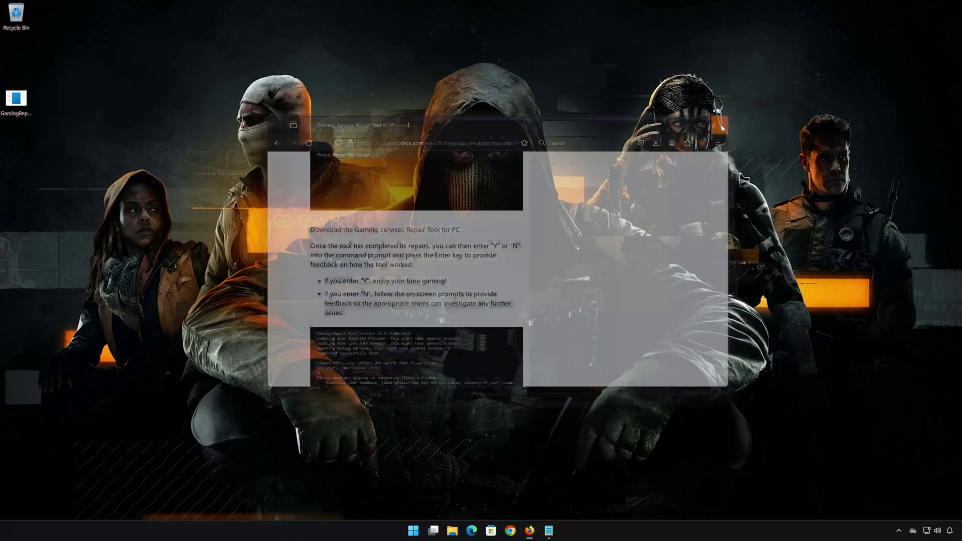
Step: Run GamingRepairTool.exe from the desktop as administrator, approving the User Account Control prompt
right_click(16, 110)
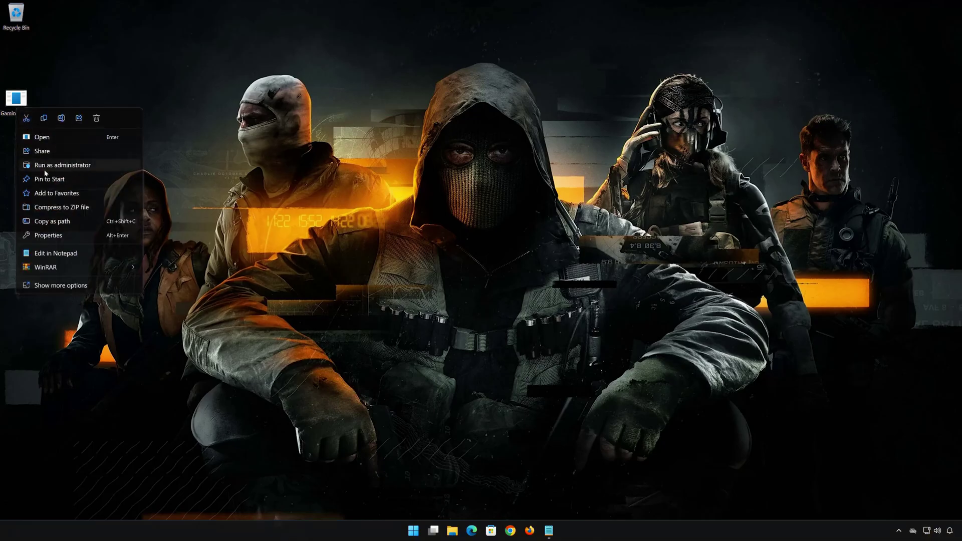
left_click(64, 166)
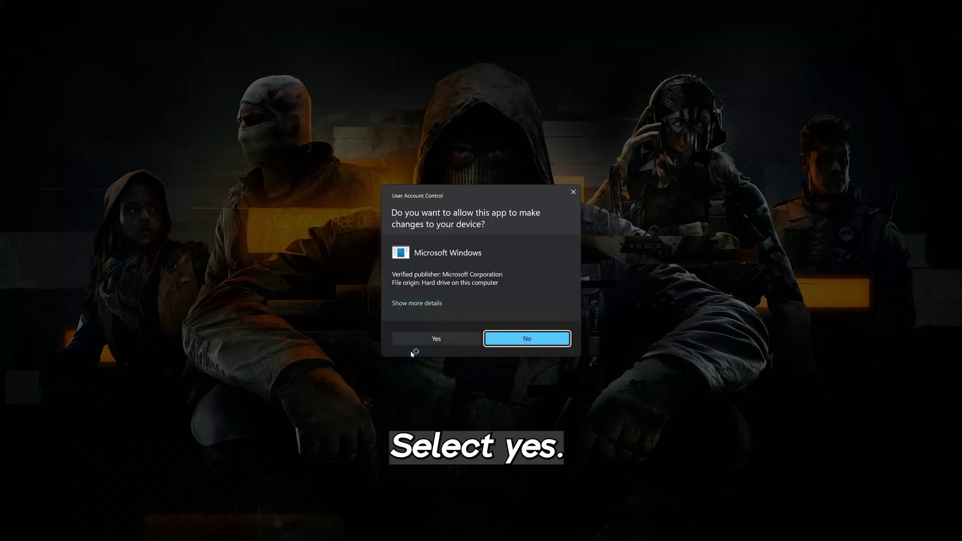
left_click(437, 339)
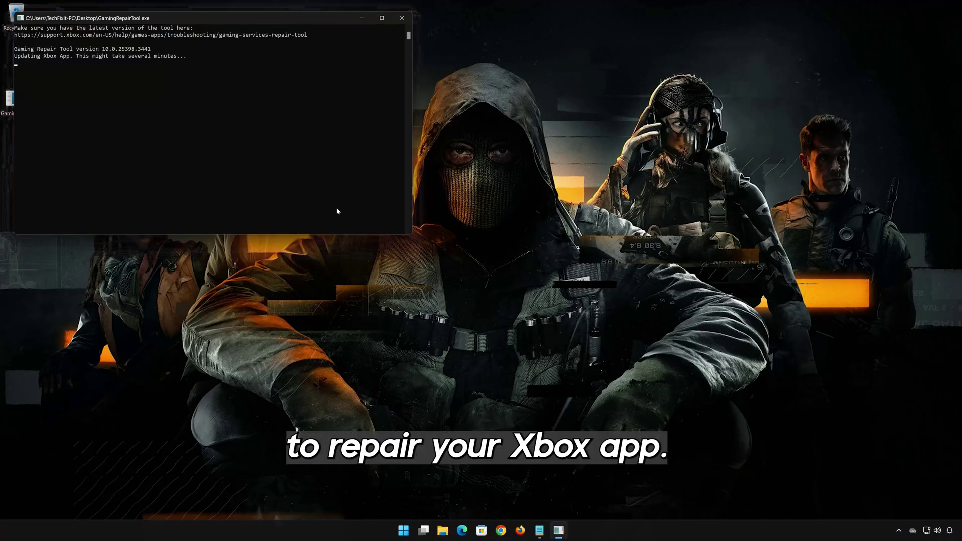
Step: Centre the repair console, approve the services host prompt, answer y (issue fixed), and exit
left_click_drag(257, 23, 522, 139)
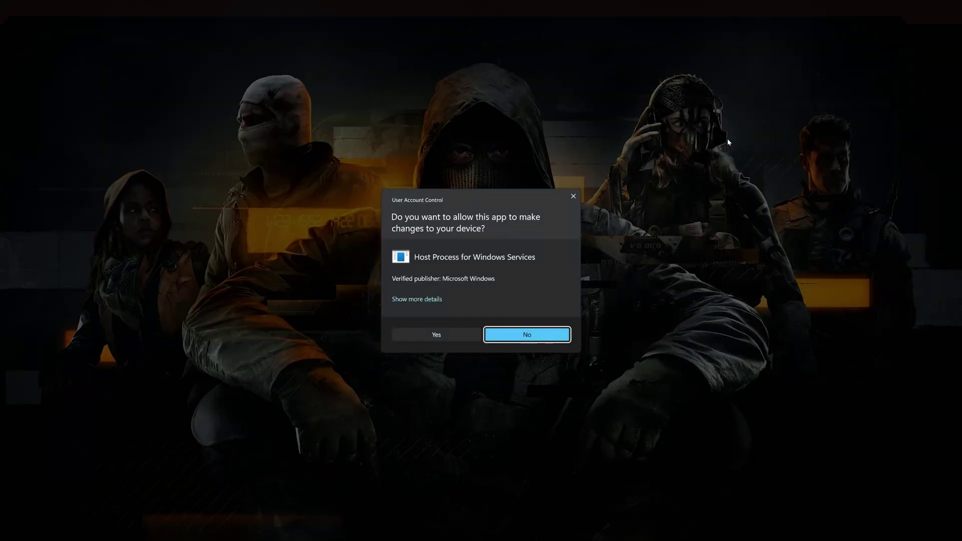
left_click(437, 335)
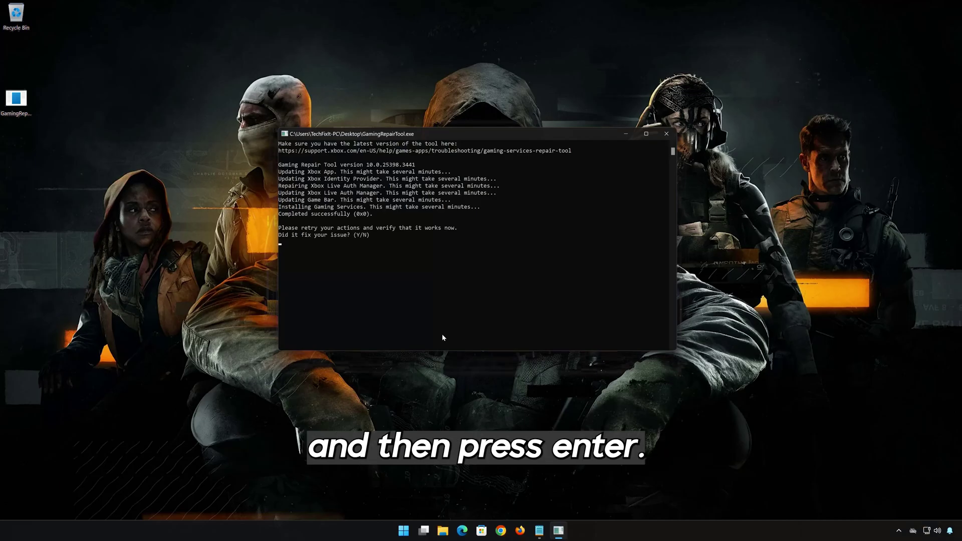
type("y")
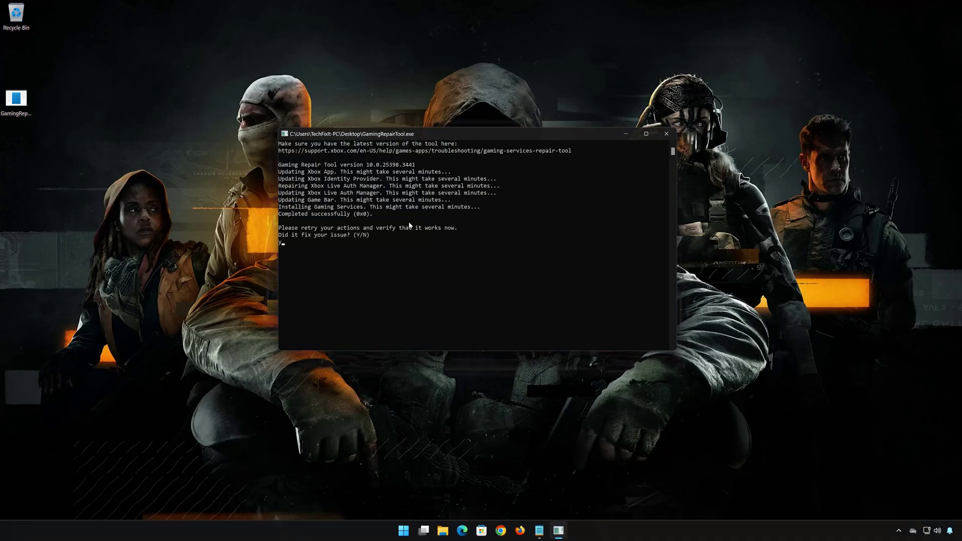
key("Return")
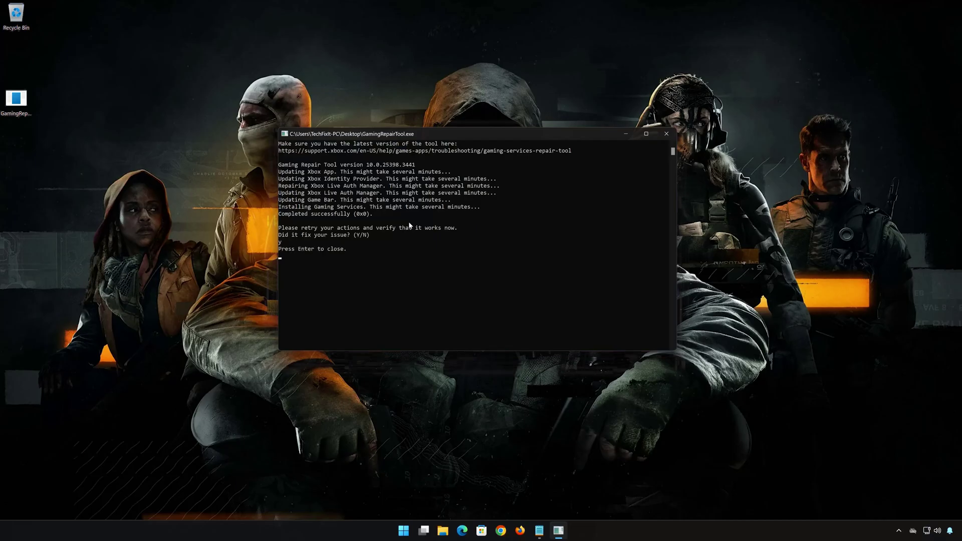
key("Return")
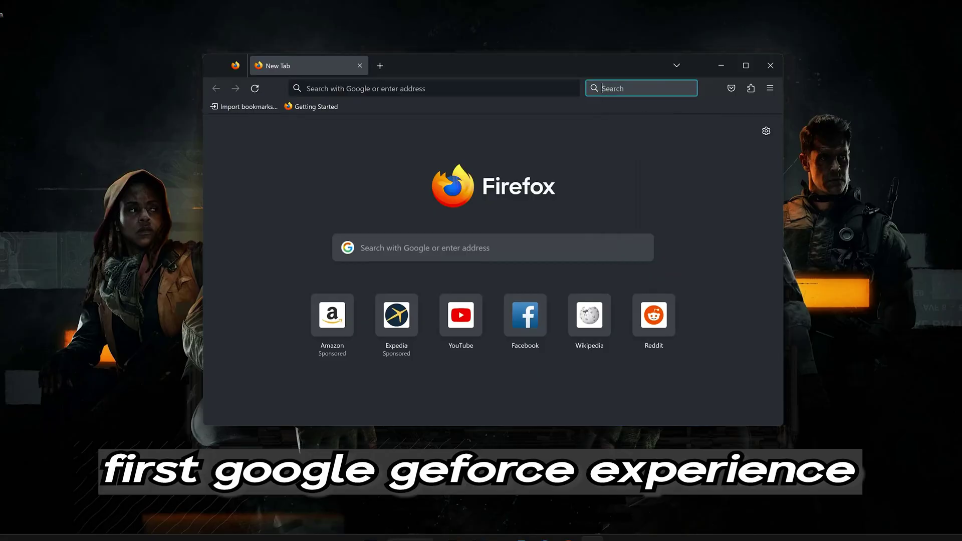
Step: Search Google for 'geforce experience' and open NVIDIA's GeForce Experience page from the results
type("ge")
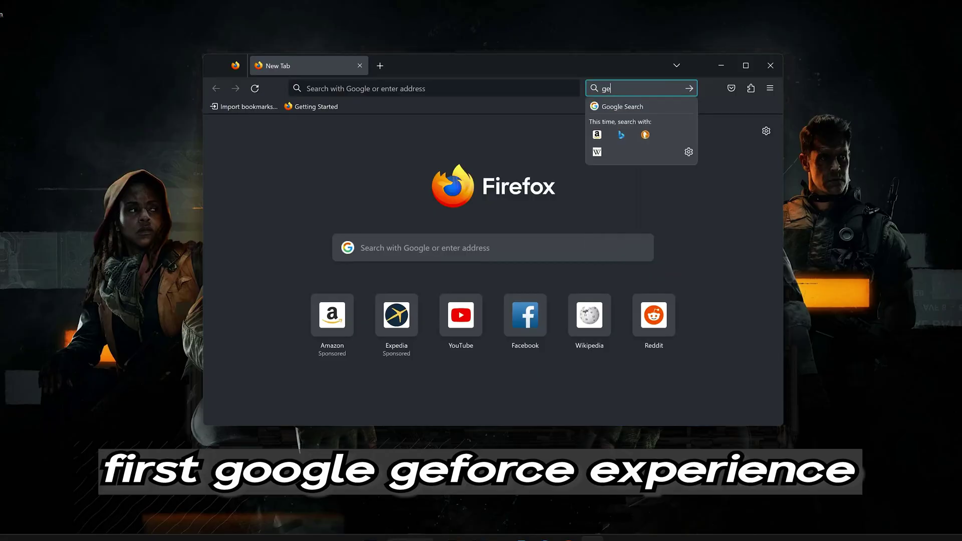
type("force experienc")
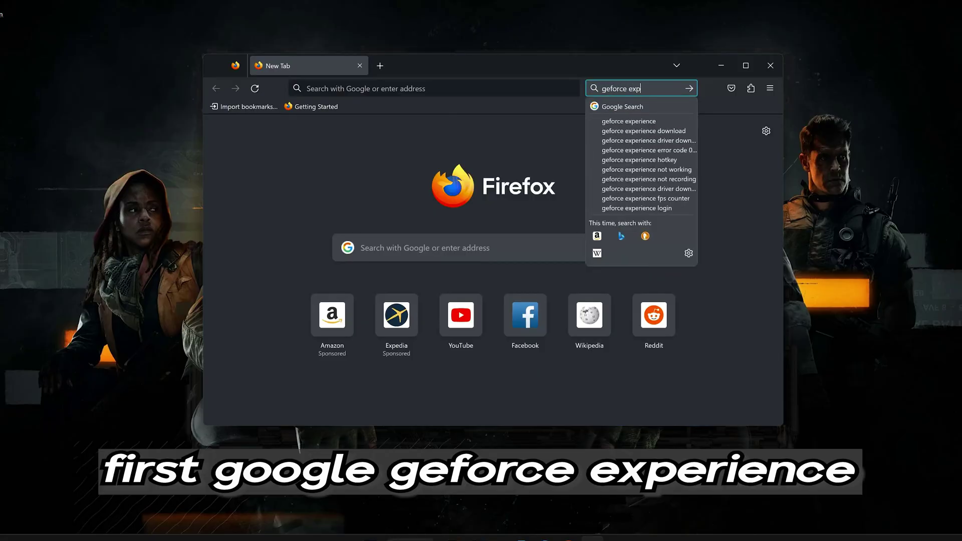
type("e")
key("Return")
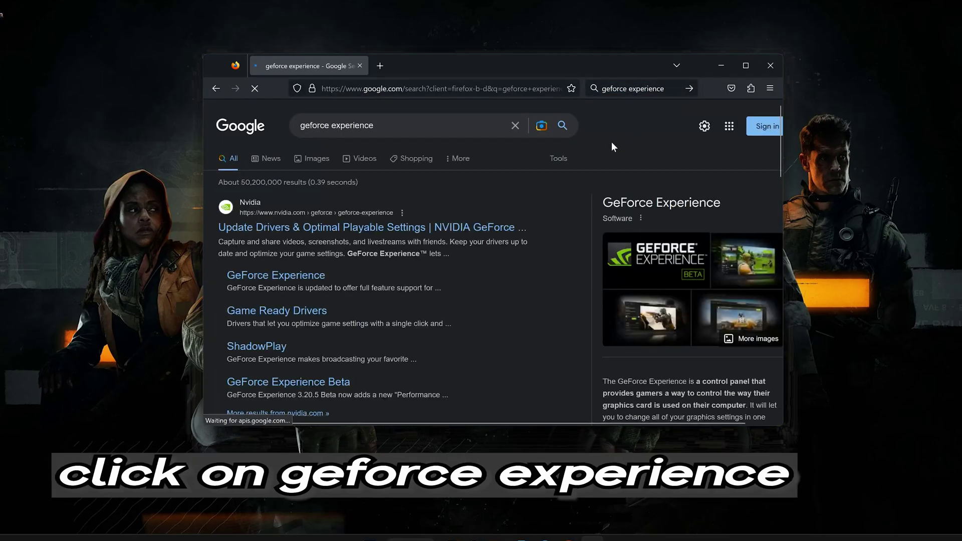
scroll(611, 145, "down", 1)
scroll(612, 143, "down", 1)
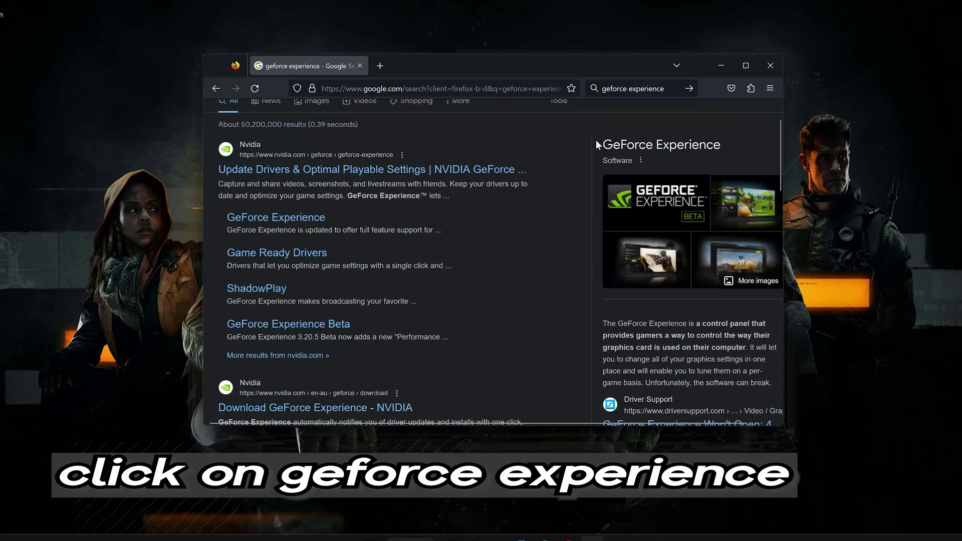
left_click(359, 174)
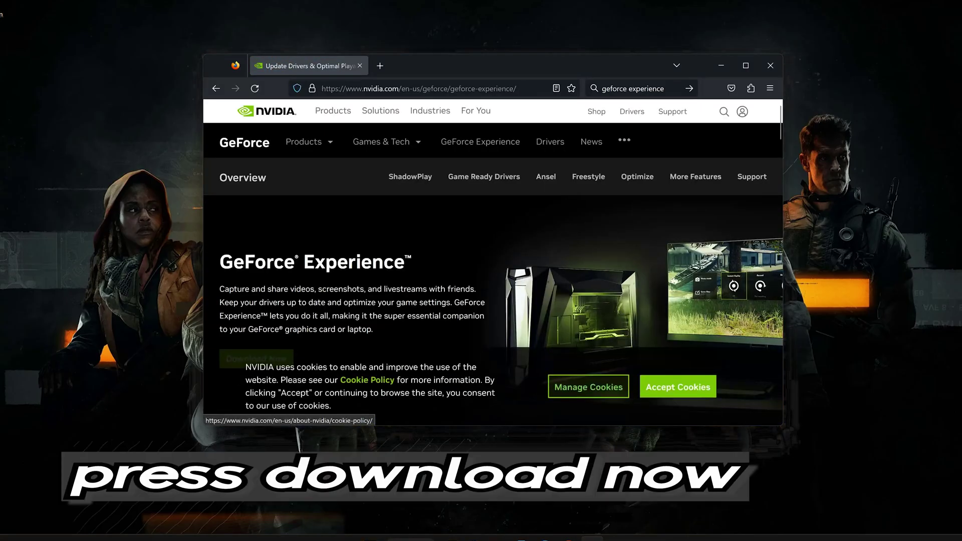
Step: Accept NVIDIA's cookies, download GeForce_Experience_v3.27.0.112.exe (125 MB), then close Firefox
left_click(657, 388)
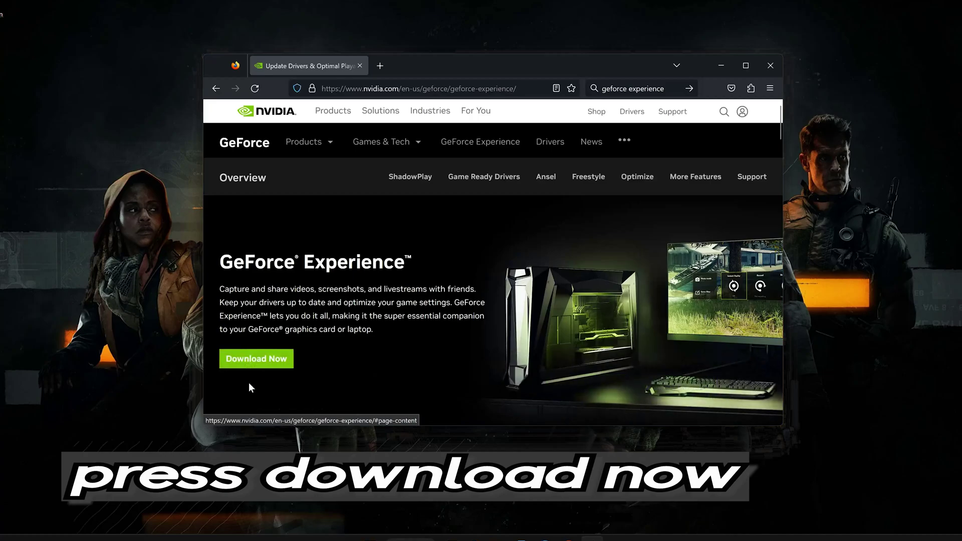
left_click(271, 361)
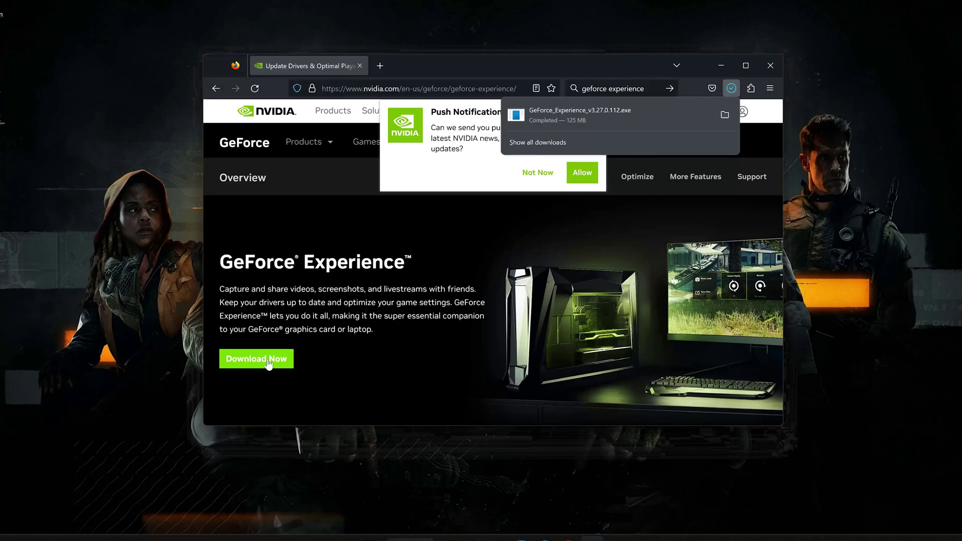
left_click(767, 73)
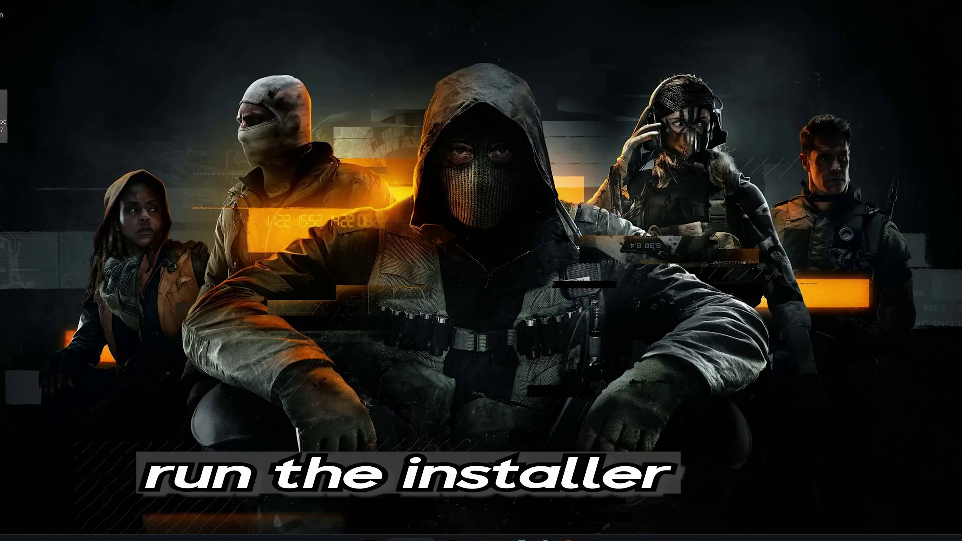
Step: Run the GeForce Experience installer from the desktop and approve NVIDIA Package Launcher in UAC
double_click(3, 115)
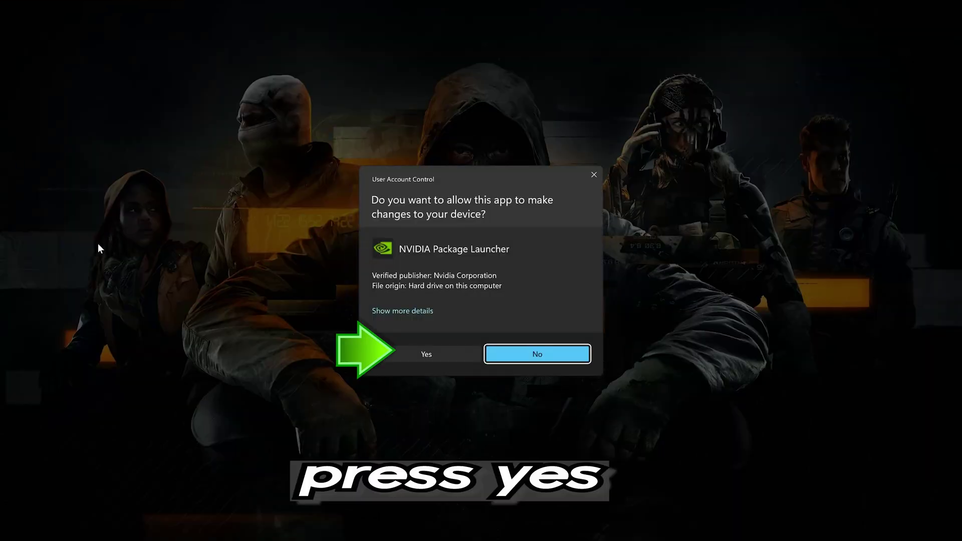
left_click(436, 352)
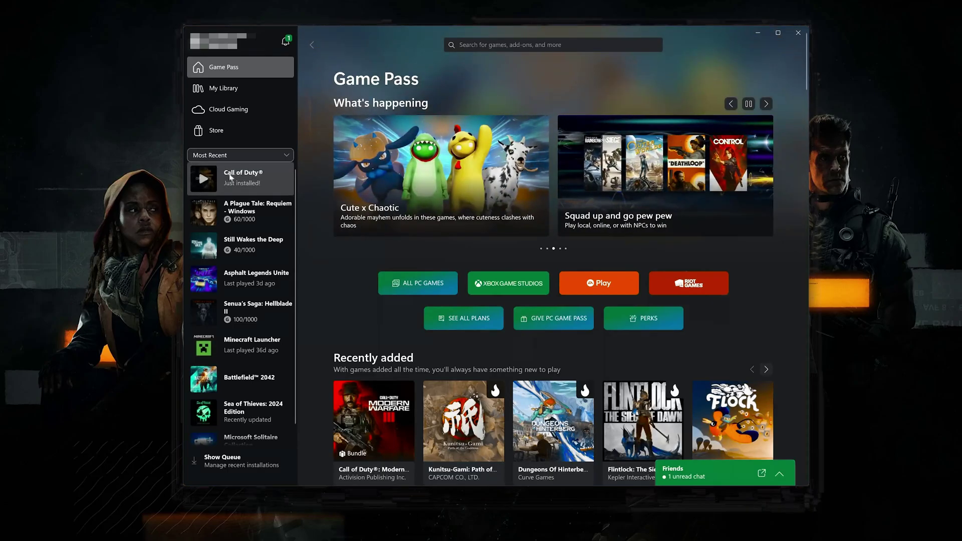
Step: Run Verify and Repair on Call of Duty's files from Manage > Files, confirming with Yes
left_click(253, 183)
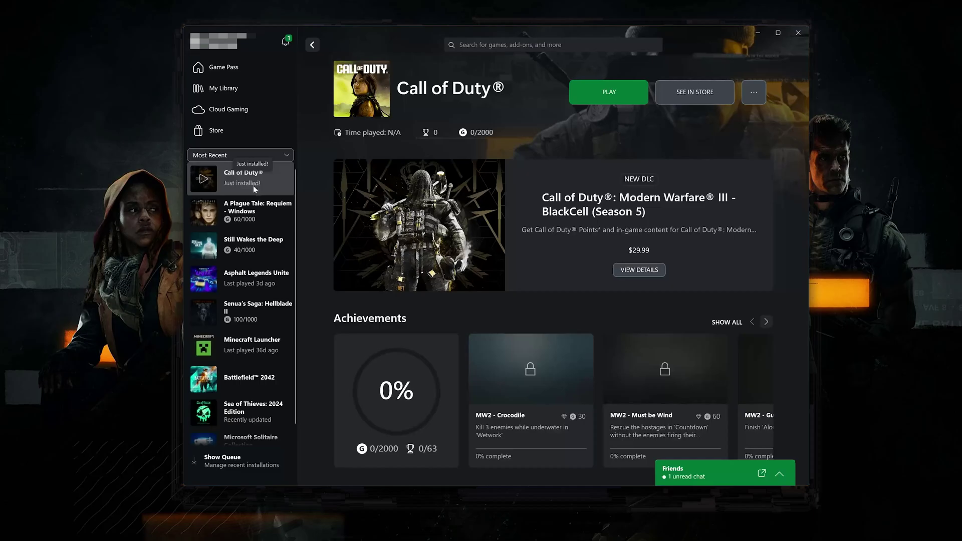
left_click(760, 100)
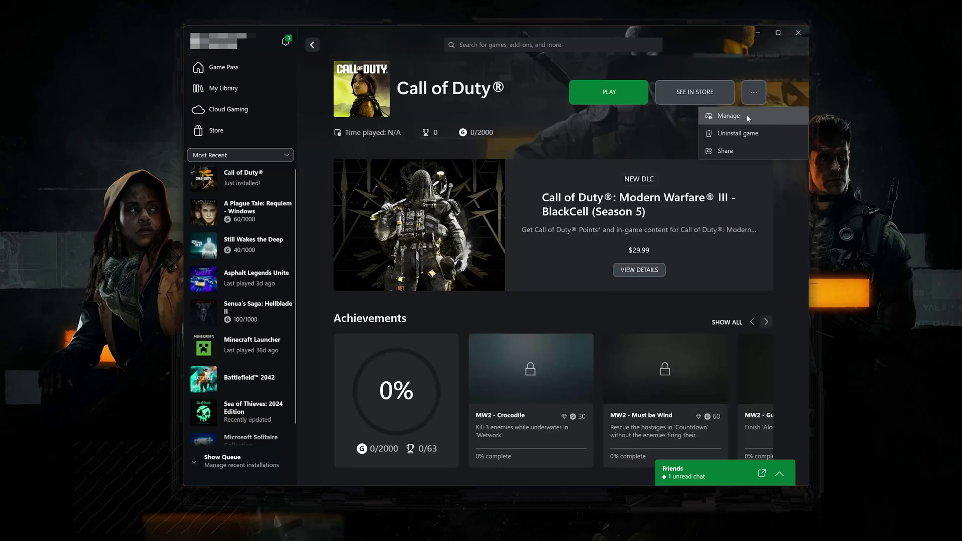
left_click(747, 115)
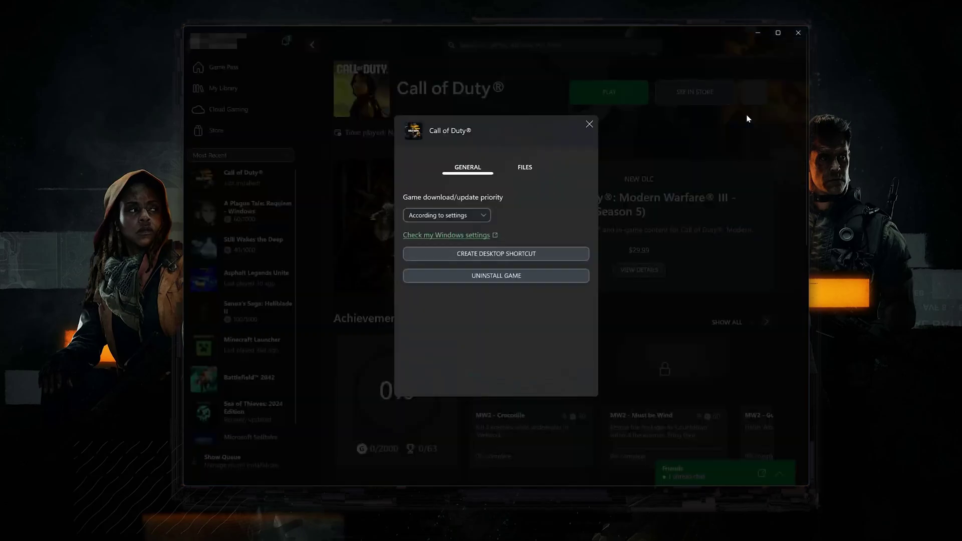
left_click(523, 169)
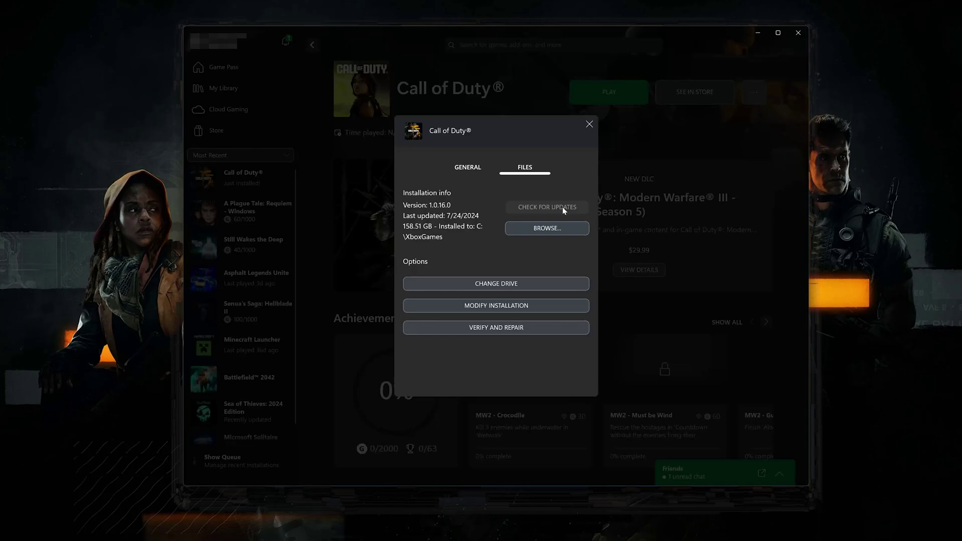
left_click(498, 330)
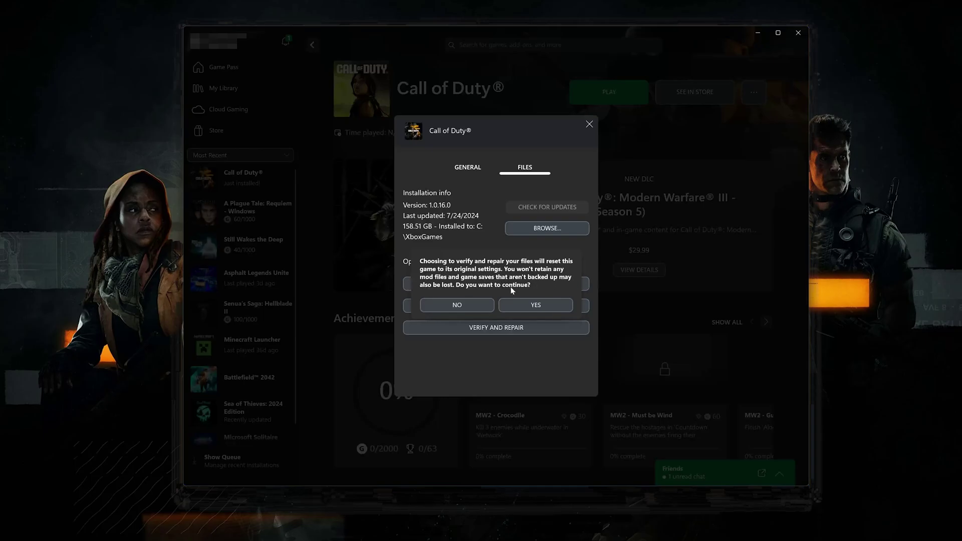
left_click(549, 303)
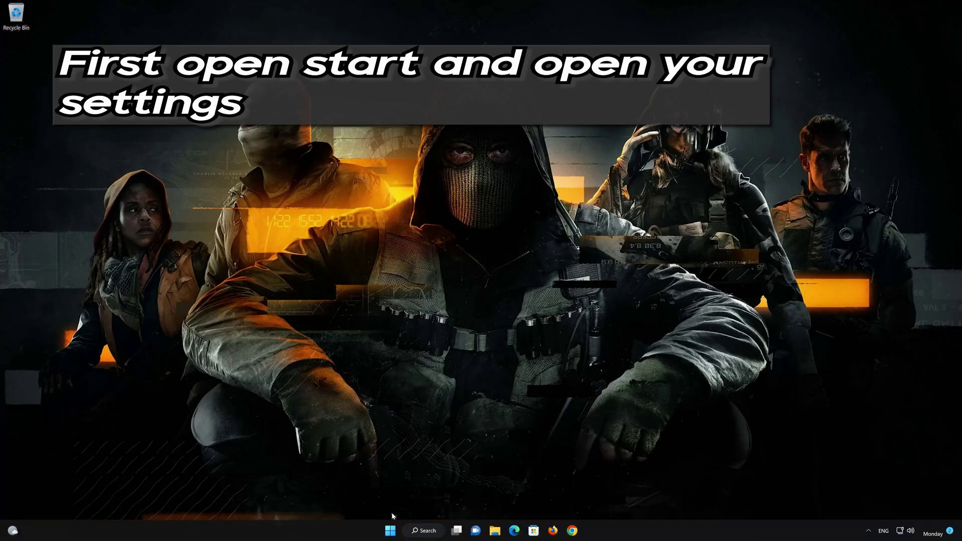
Step: Open Windows Settings from Start and go to Apps > Apps & features
left_click(390, 530)
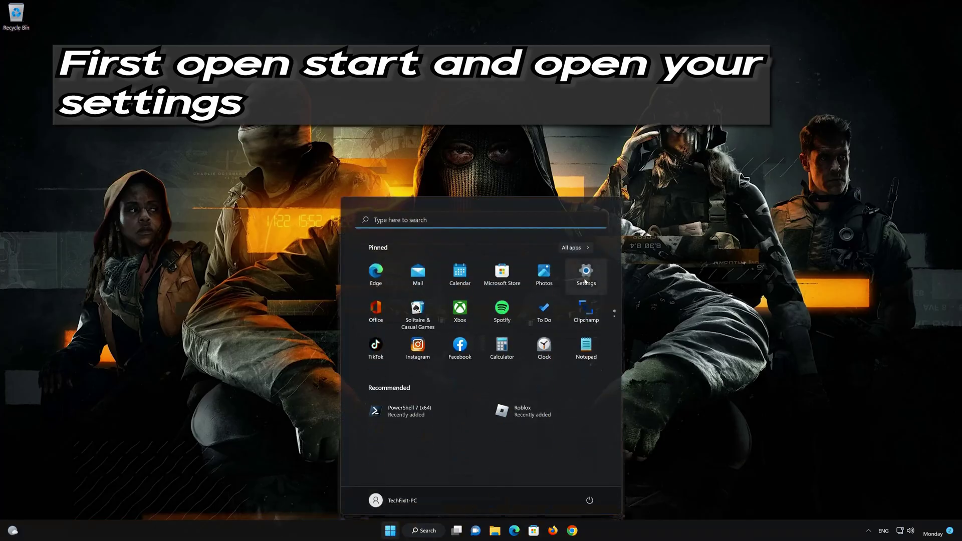
left_click(591, 275)
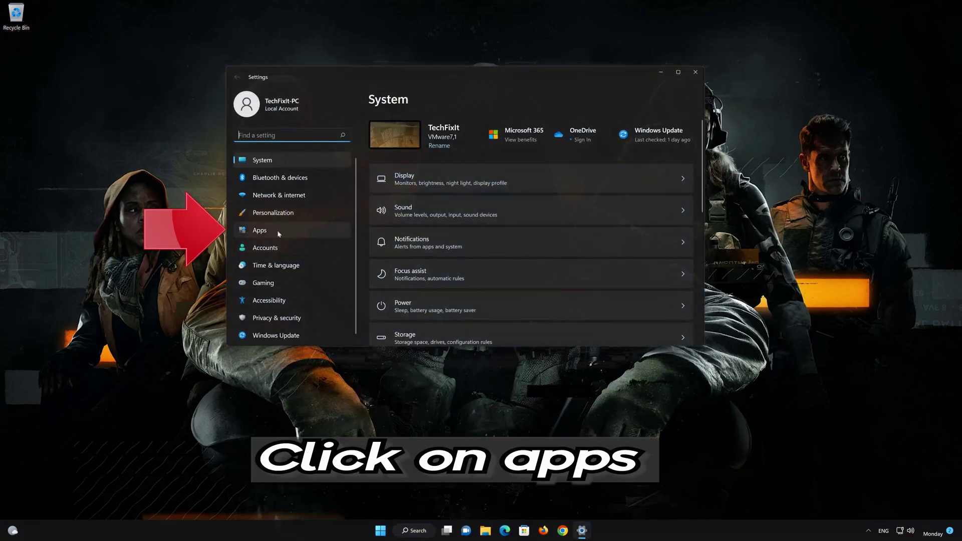
left_click(296, 227)
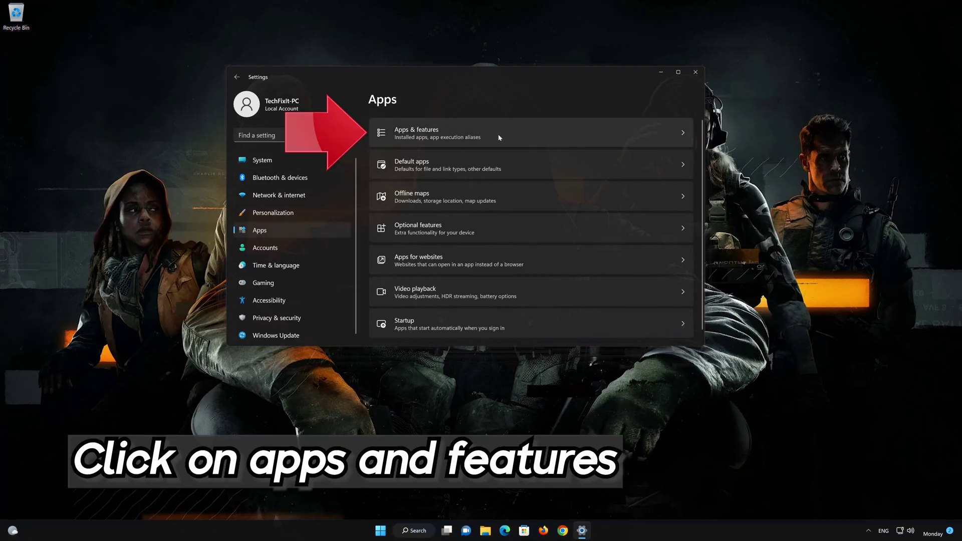
left_click(486, 128)
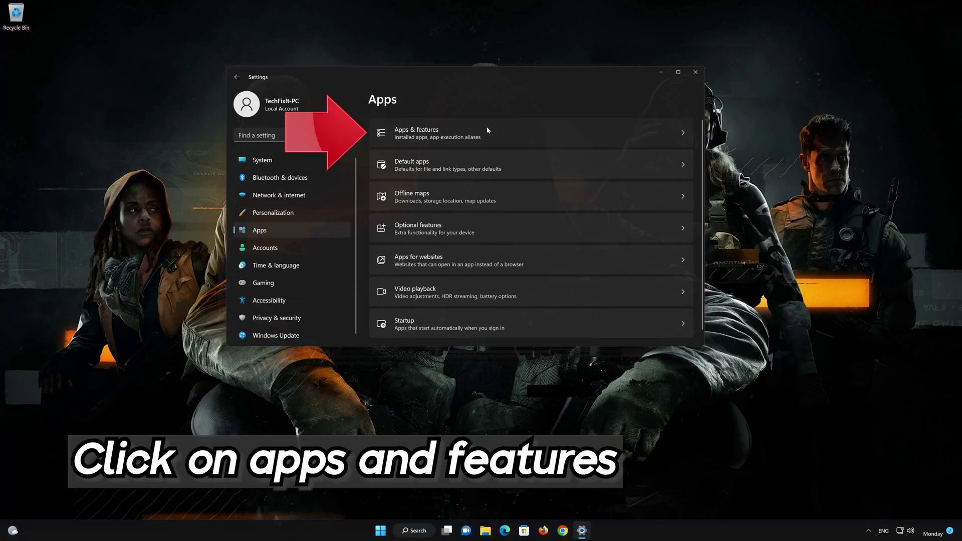
Step: Open Advanced options for Microsoft Store from its three-dot menu in the app list
scroll(526, 223, "down", 5)
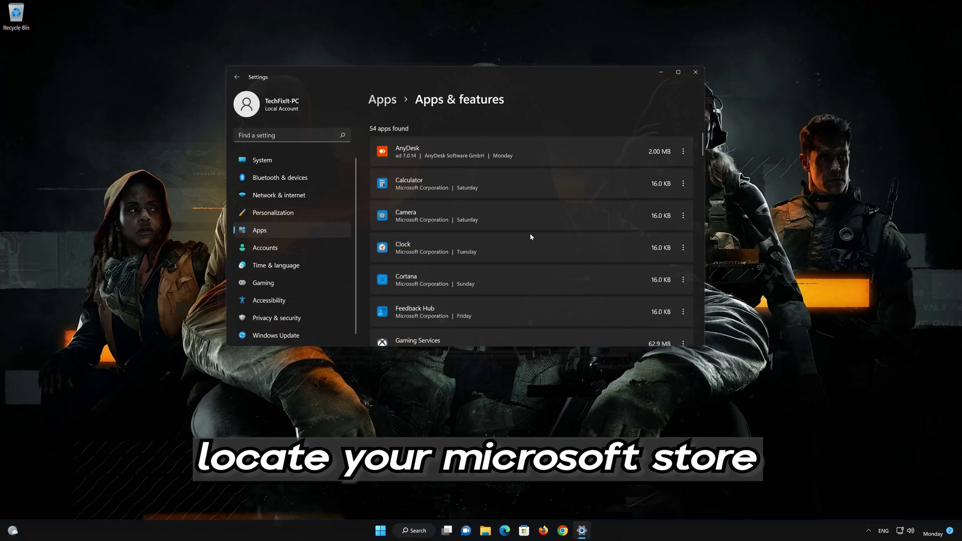
scroll(532, 236, "down", 5)
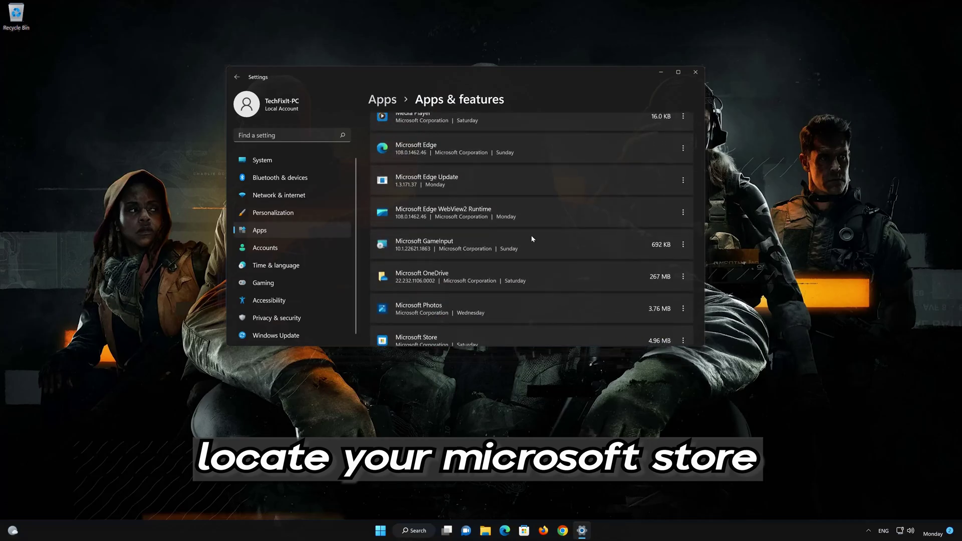
scroll(531, 239, "down", 3)
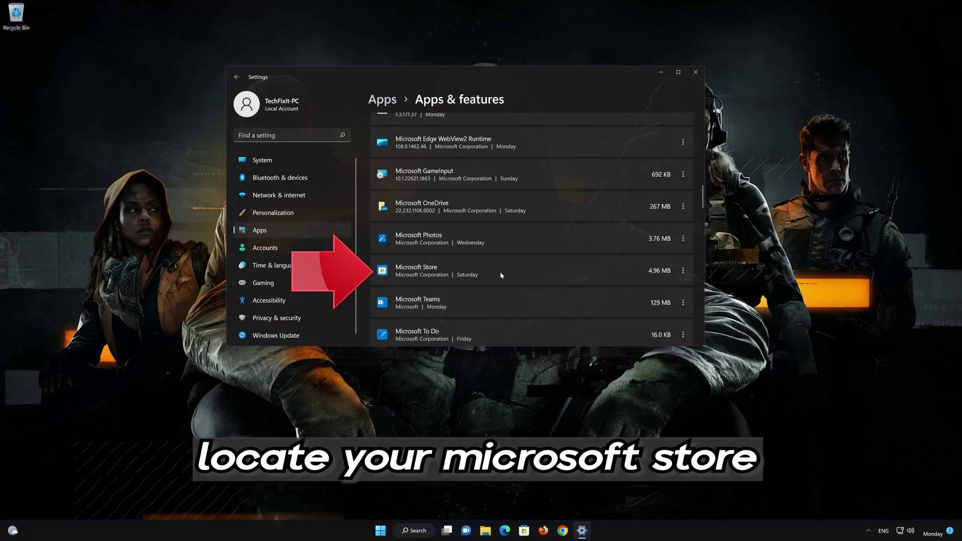
left_click(683, 271)
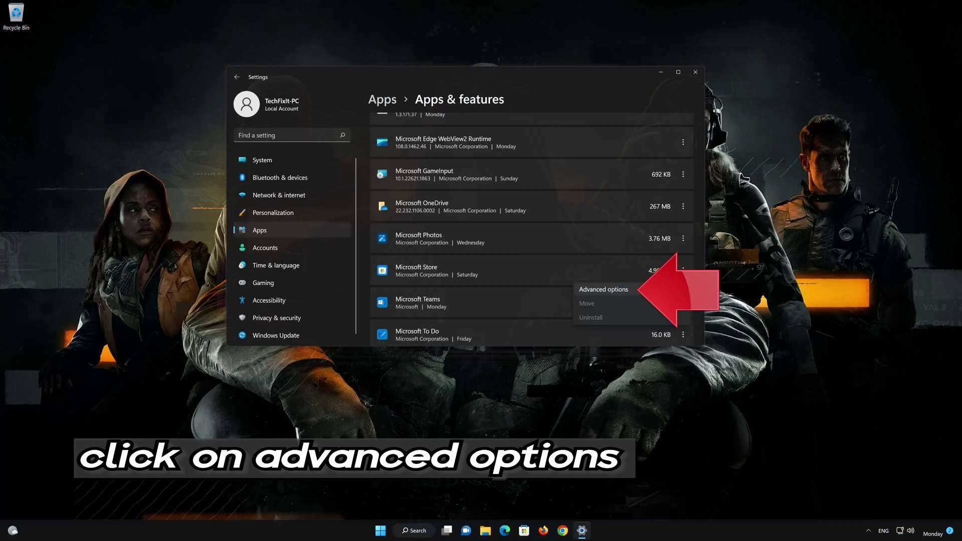
left_click(604, 289)
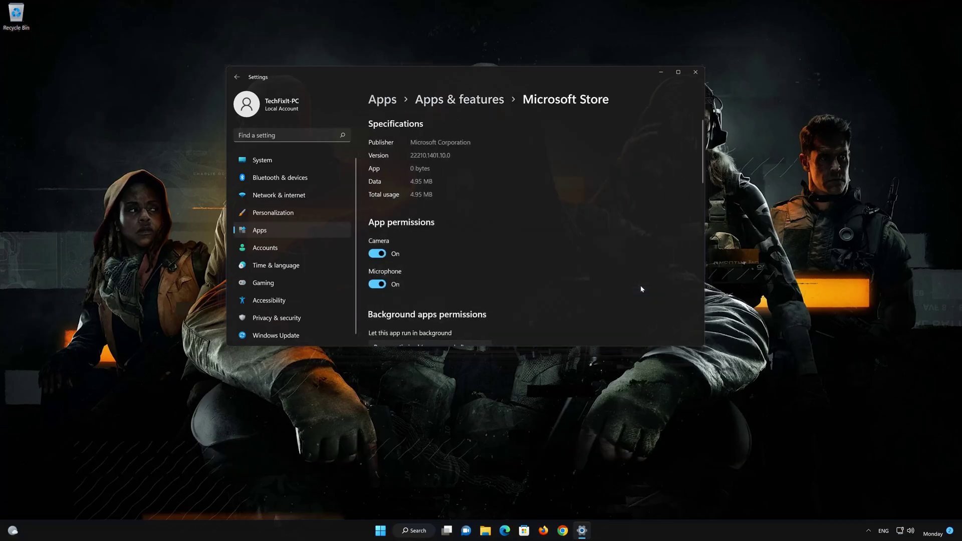
Step: Repair the Microsoft Store app, then Reset it and confirm wiping its data
scroll(621, 283, "down", 8)
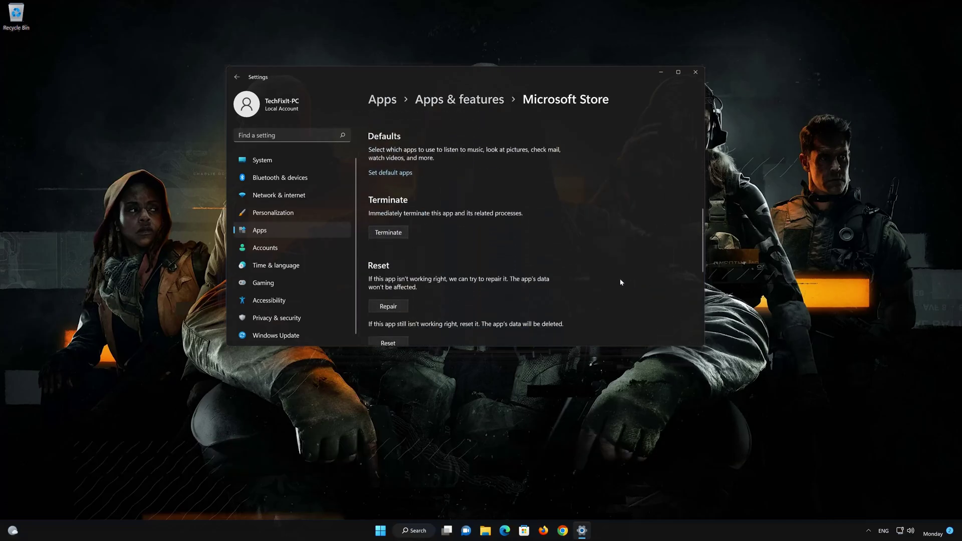
scroll(621, 282, "down", 2)
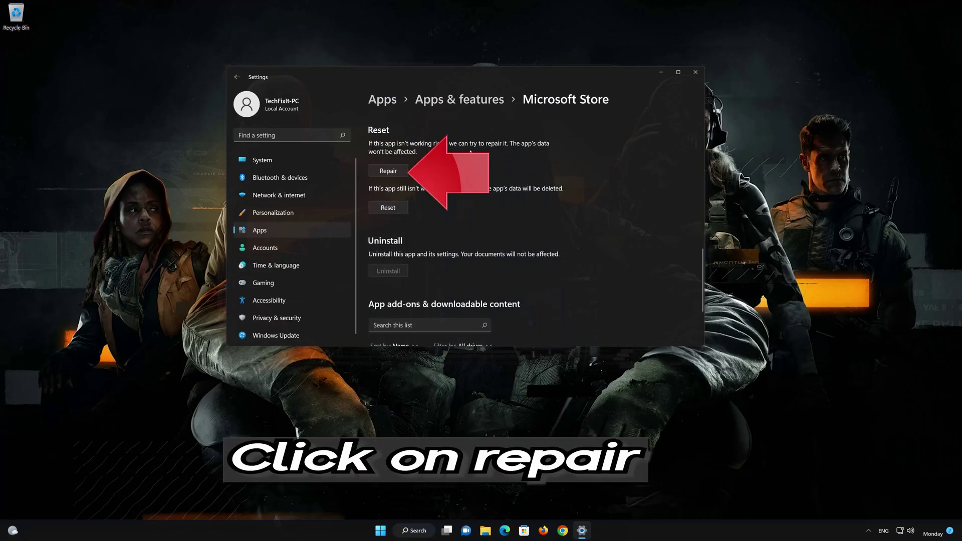
left_click(399, 171)
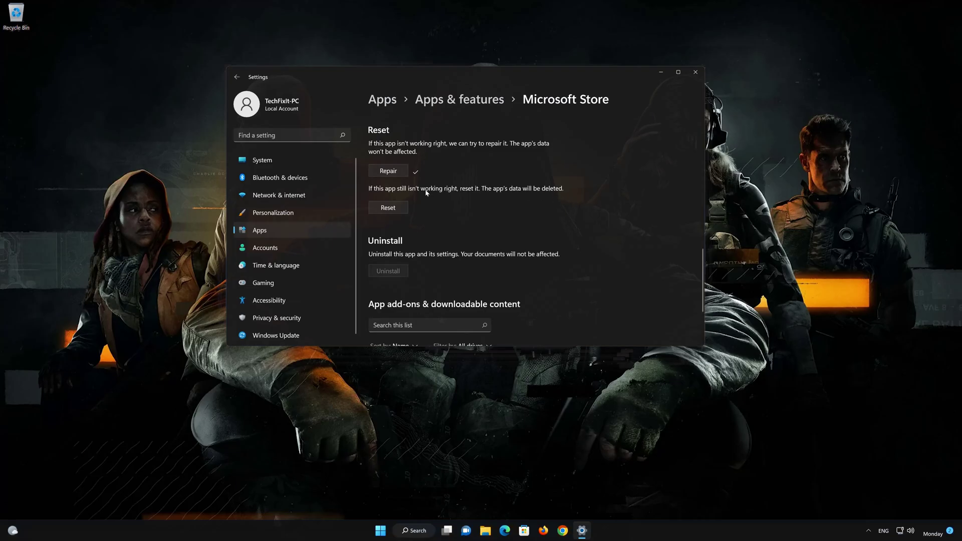
left_click(384, 210)
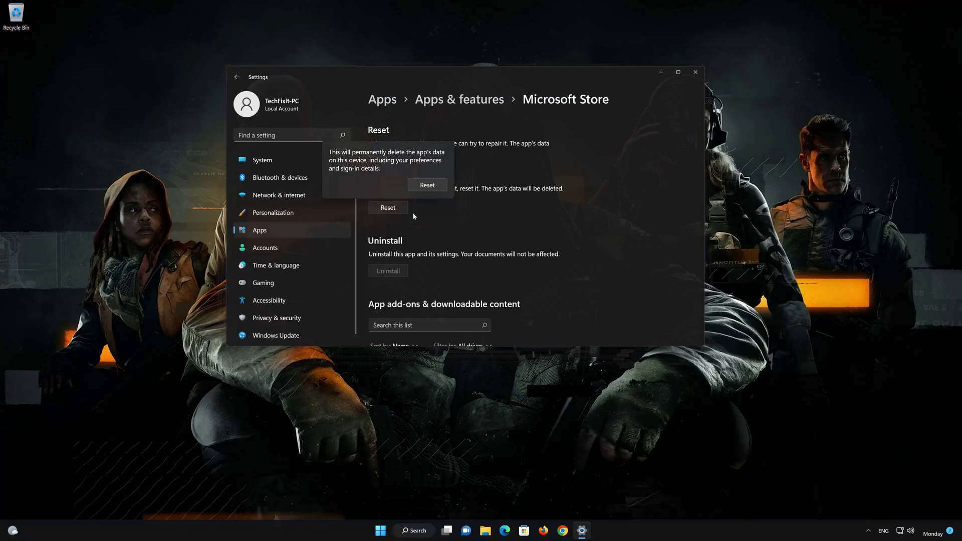
left_click(426, 187)
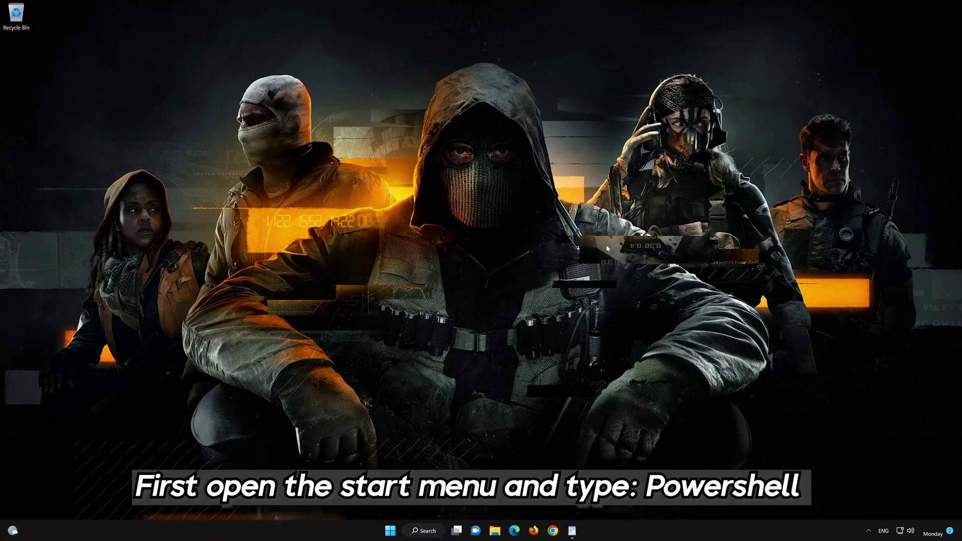
Step: Launch PowerShell 7 (x64) as administrator from a 'powershell' Start search, approving UAC
left_click(390, 532)
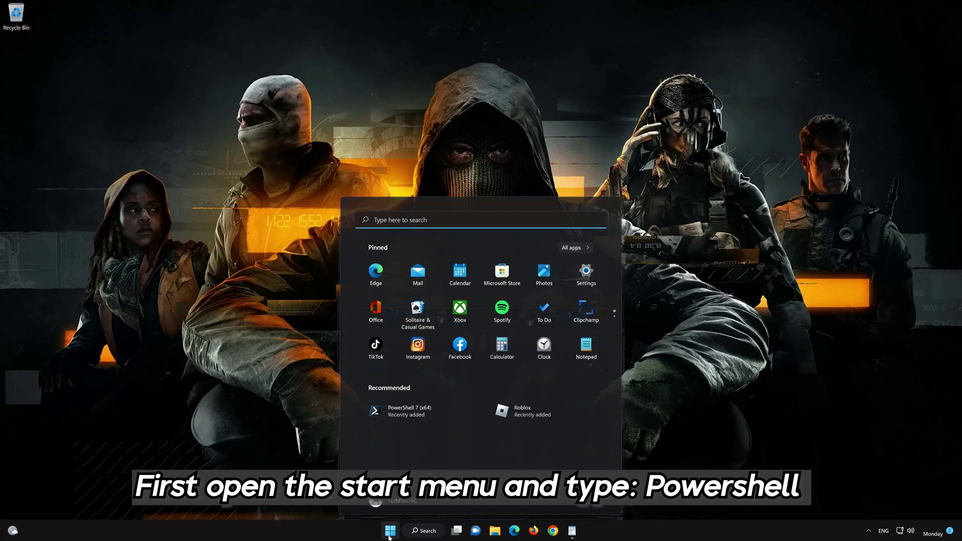
type("po")
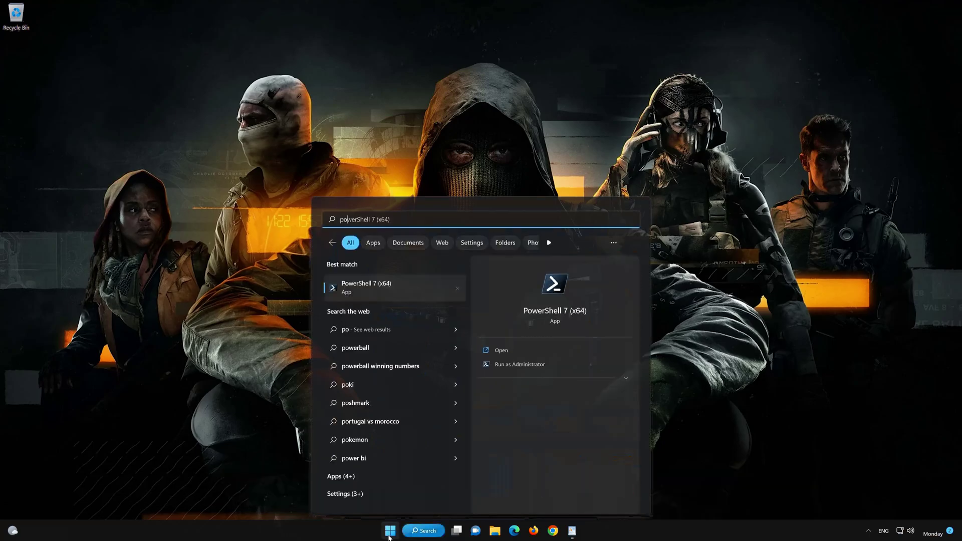
type("wershell")
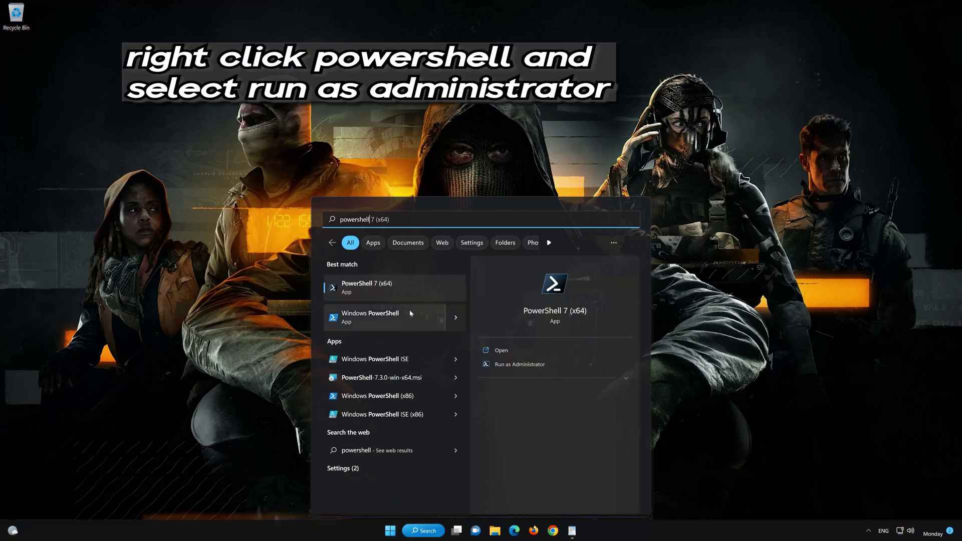
right_click(410, 292)
right_click(410, 291)
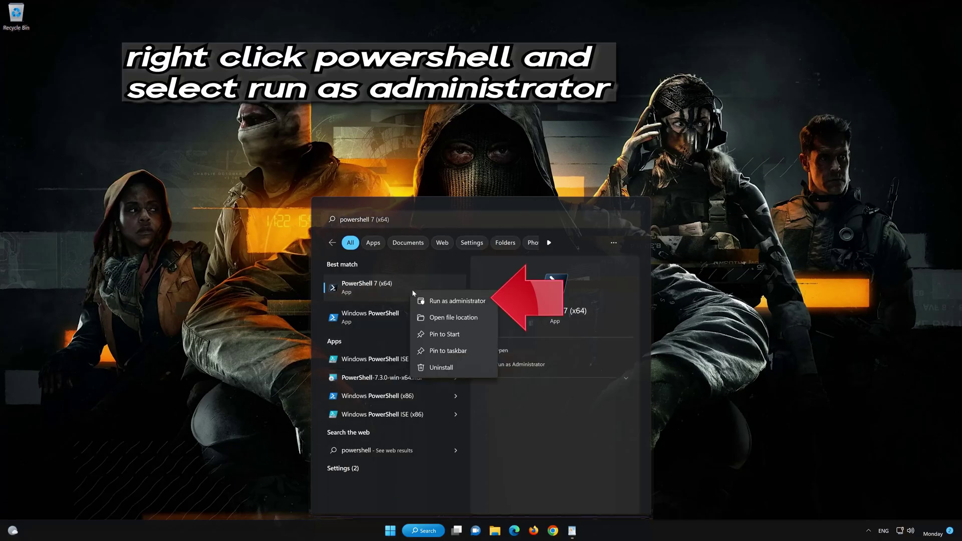
left_click(463, 303)
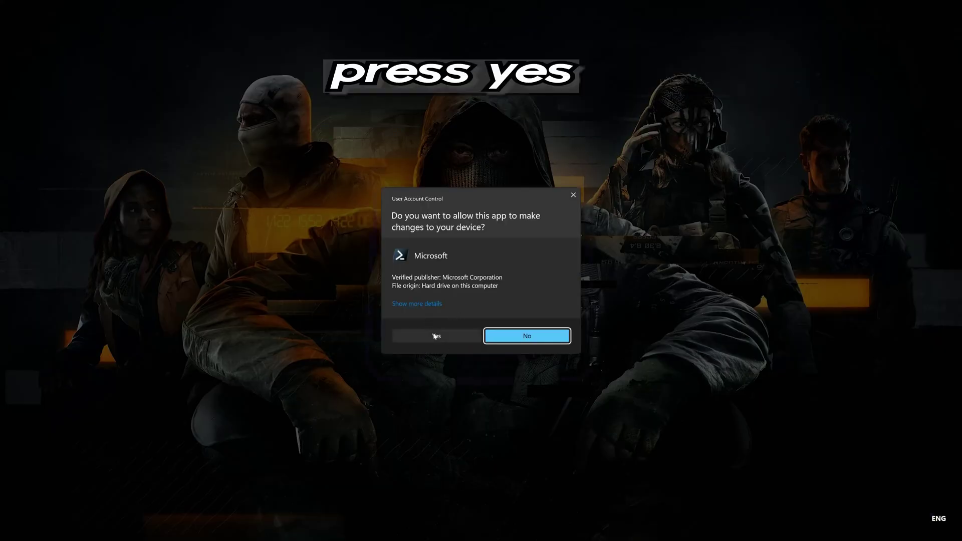
left_click(435, 336)
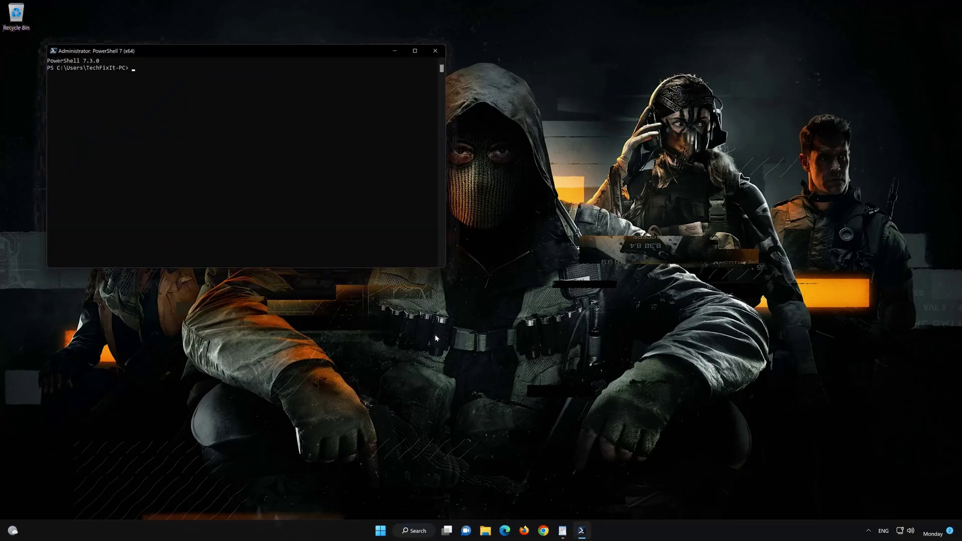
Step: Copy the first Get-AppXPackage WindowsStore command from WordPad and paste it into PowerShell
left_click_drag(291, 56, 560, 114)
left_click(562, 531)
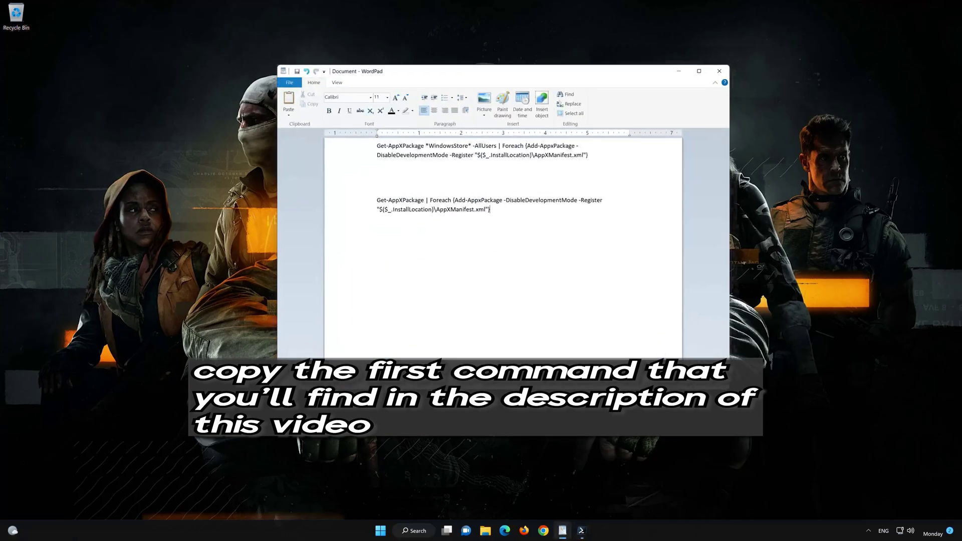
left_click_drag(588, 155, 377, 146)
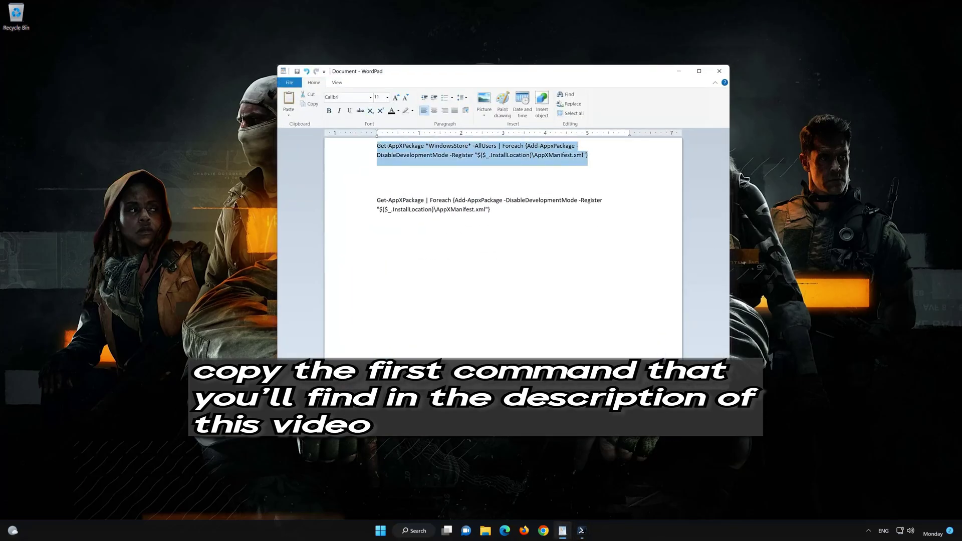
right_click(393, 148)
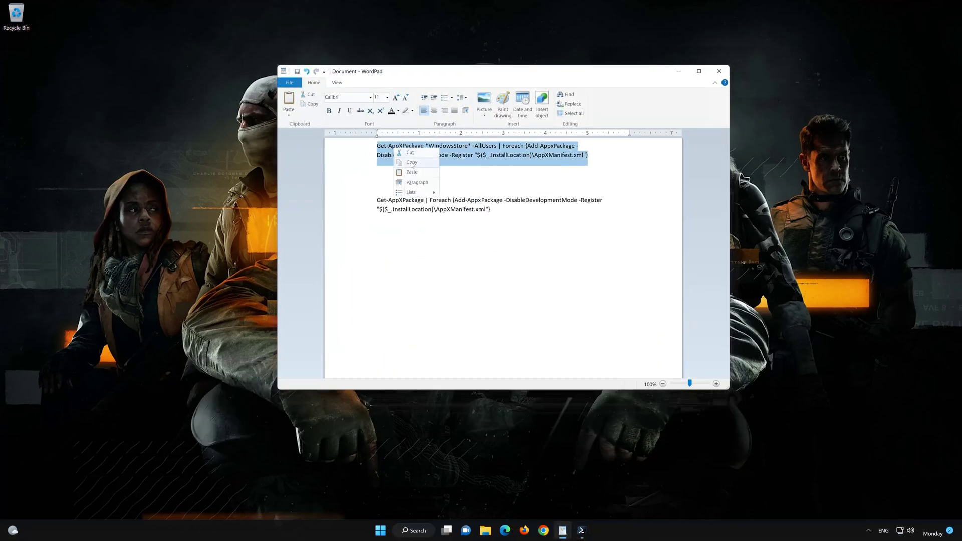
left_click(412, 165)
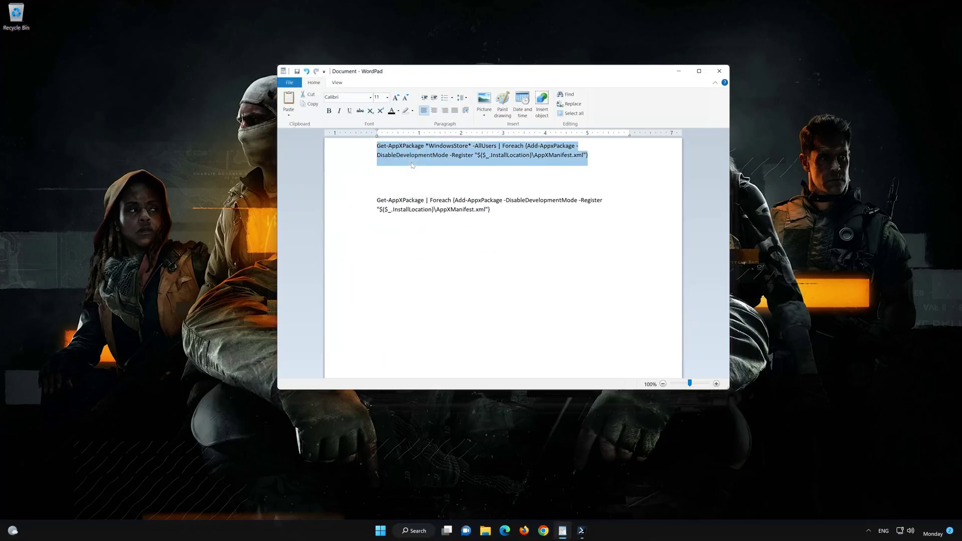
left_click(681, 73)
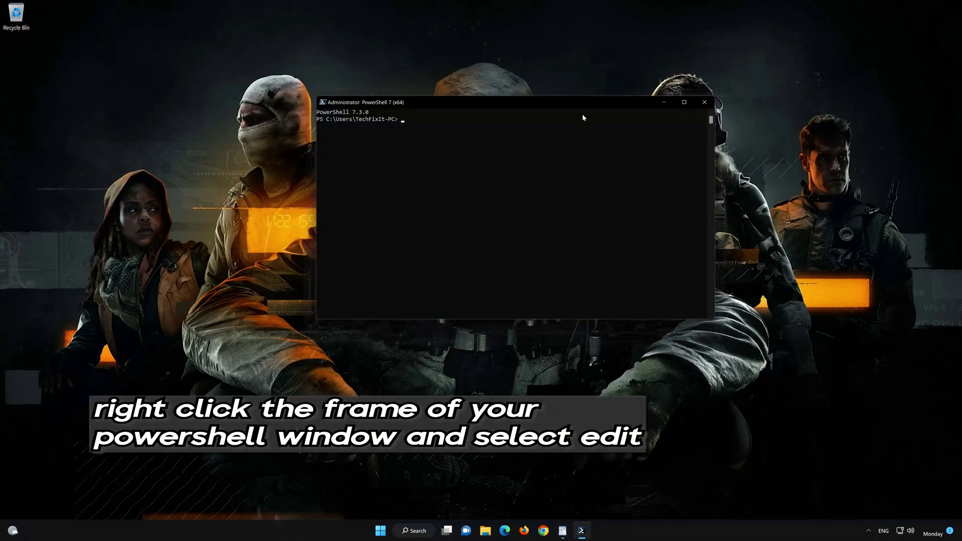
right_click(521, 104)
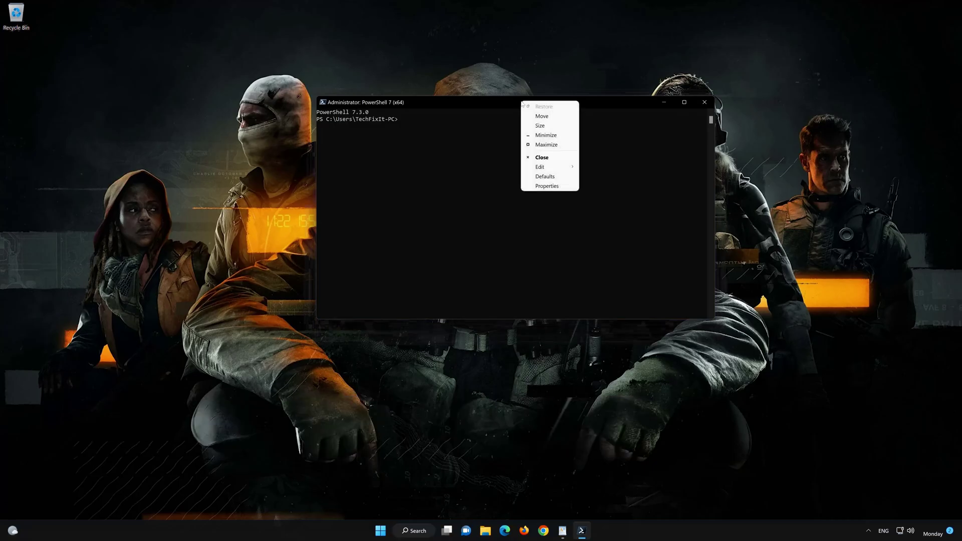
mouse_move(550, 168)
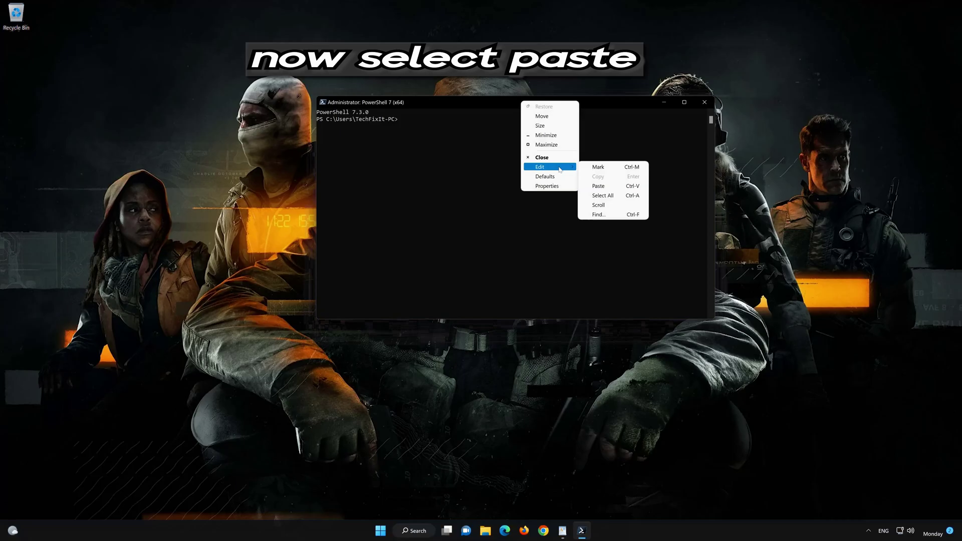
left_click(627, 184)
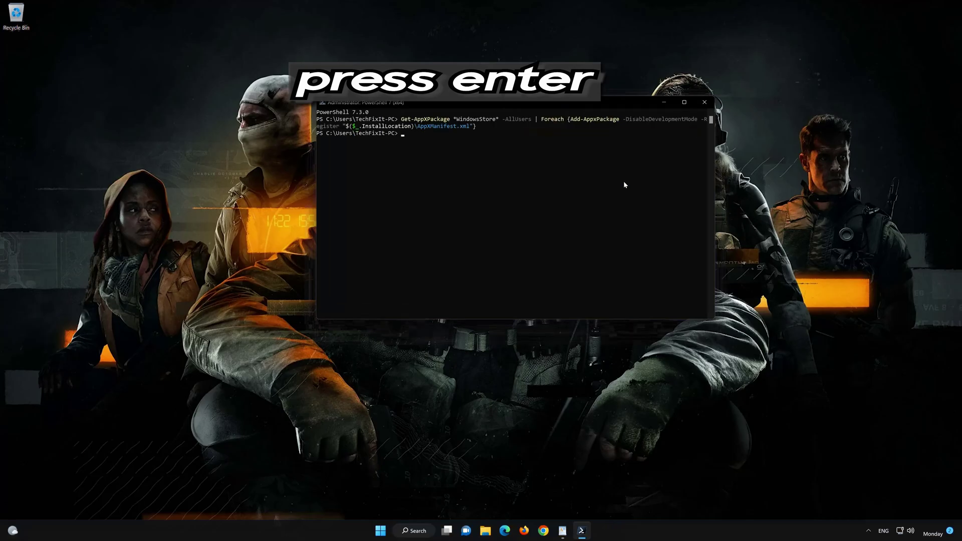
Step: Copy the second re-registration command from the WordPad notes
left_click(562, 531)
left_click(488, 210)
left_click_drag(488, 213, 377, 200)
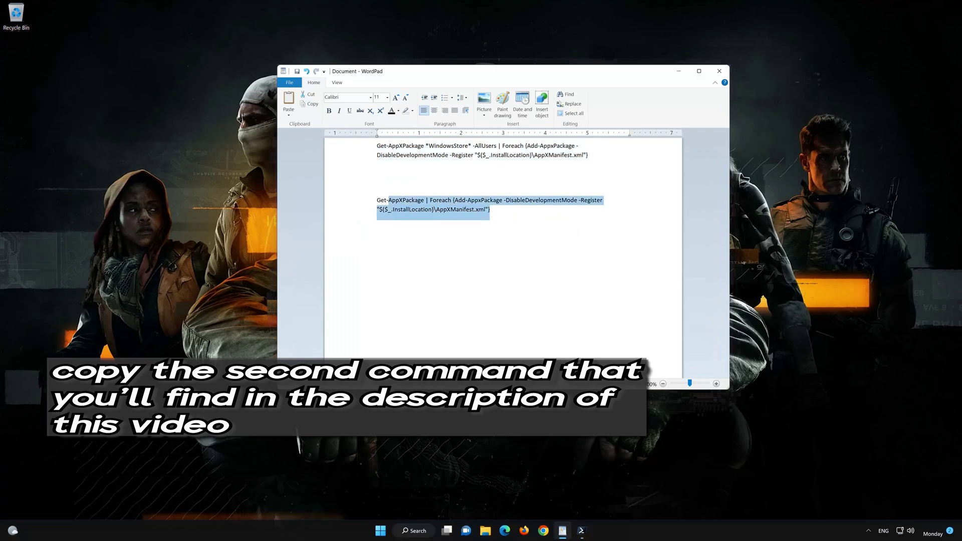
right_click(399, 201)
left_click(415, 215)
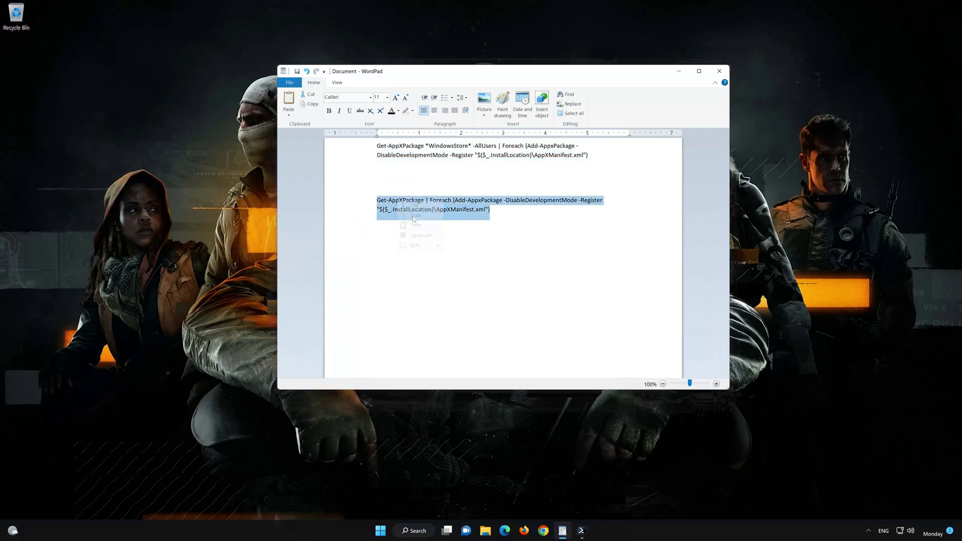
left_click(679, 72)
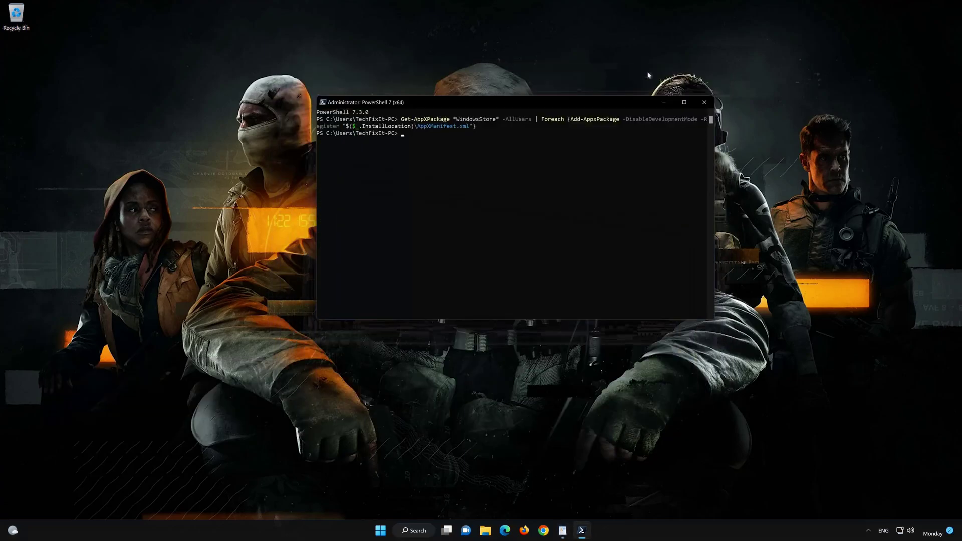
Step: Paste and run the second command in PowerShell, then end the session with exit
right_click(438, 98)
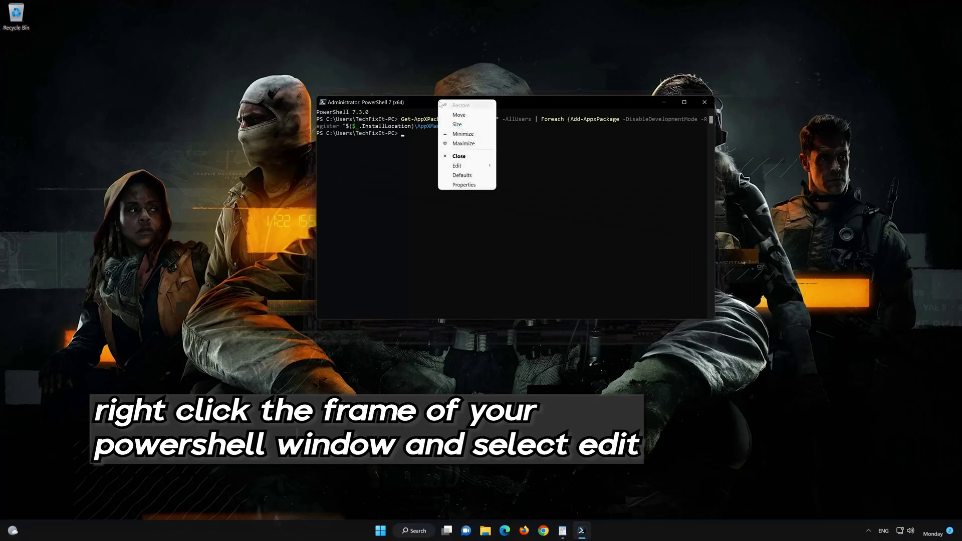
left_click(459, 165)
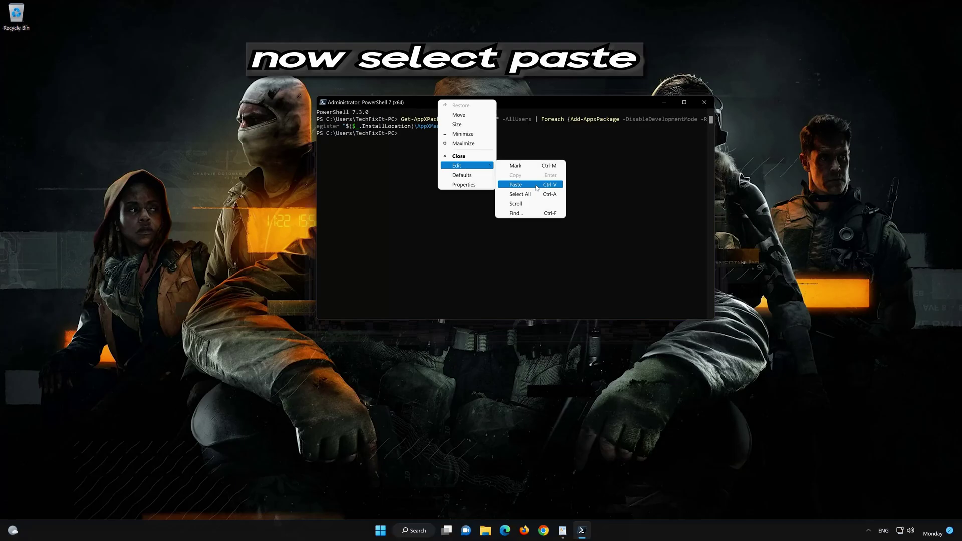
left_click(536, 188)
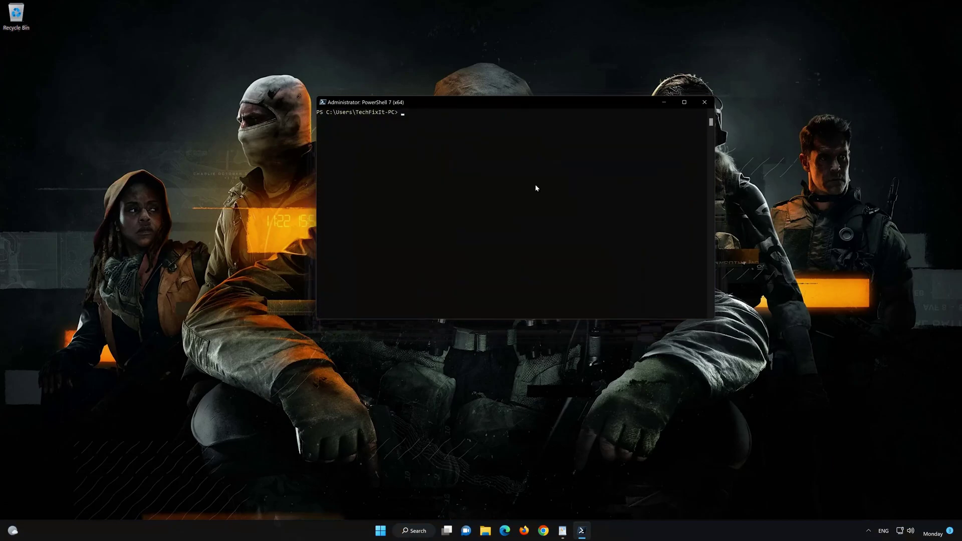
type("e")
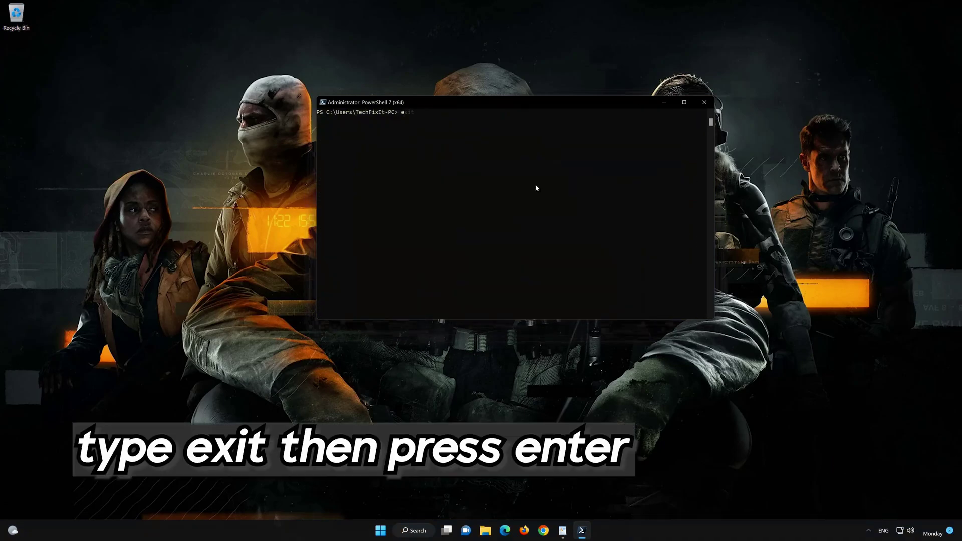
type("xit")
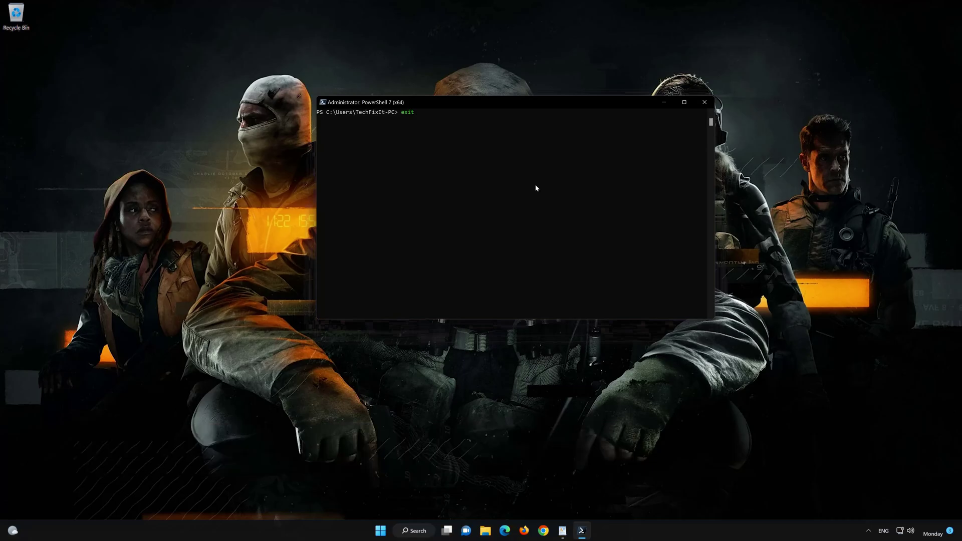
key("Return")
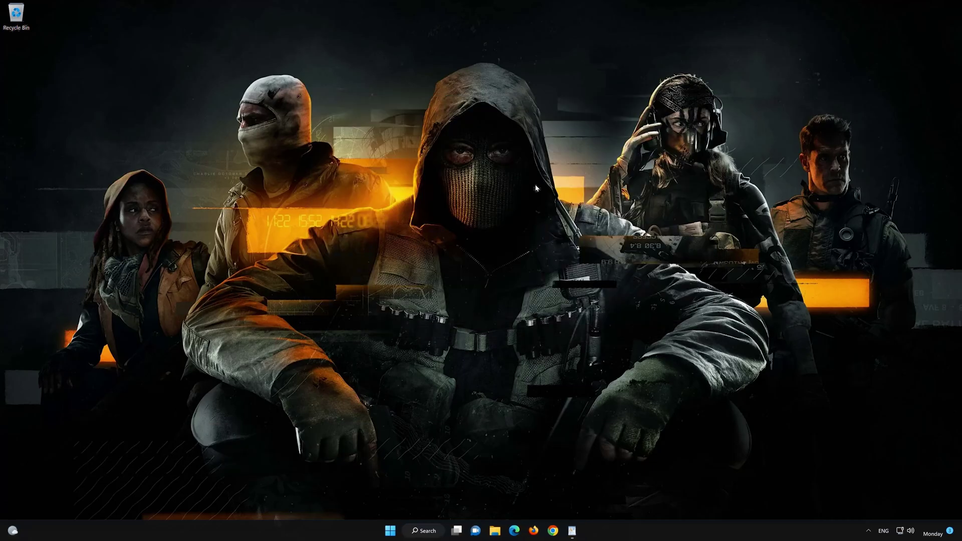
Step: Find Microsoft Store via Start search 'mi', pin it to the taskbar and launch it there
left_click(390, 532)
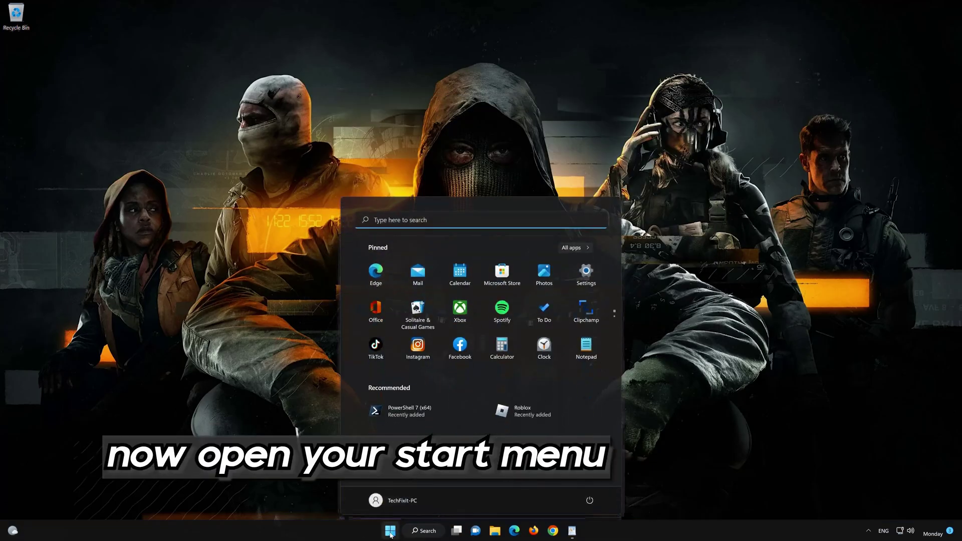
type("microsoft Store")
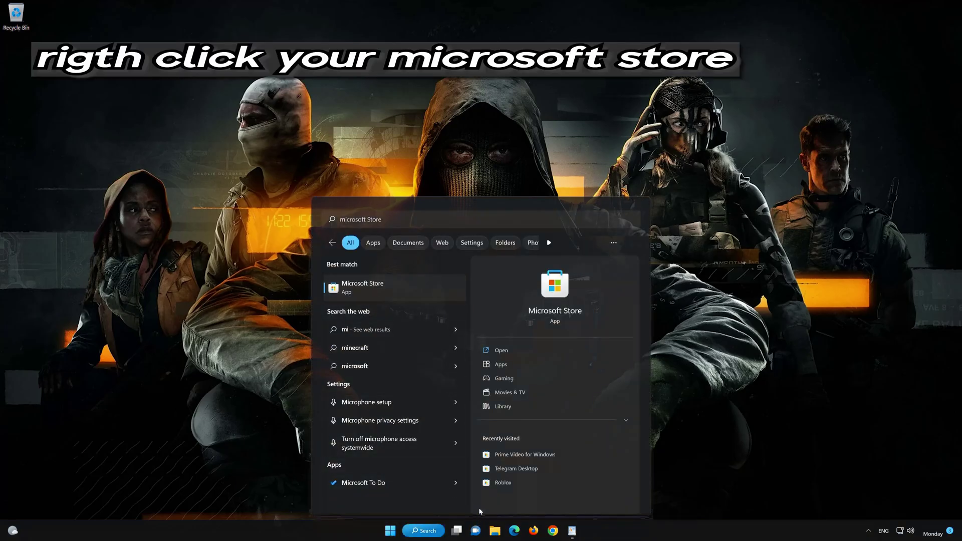
right_click(440, 288)
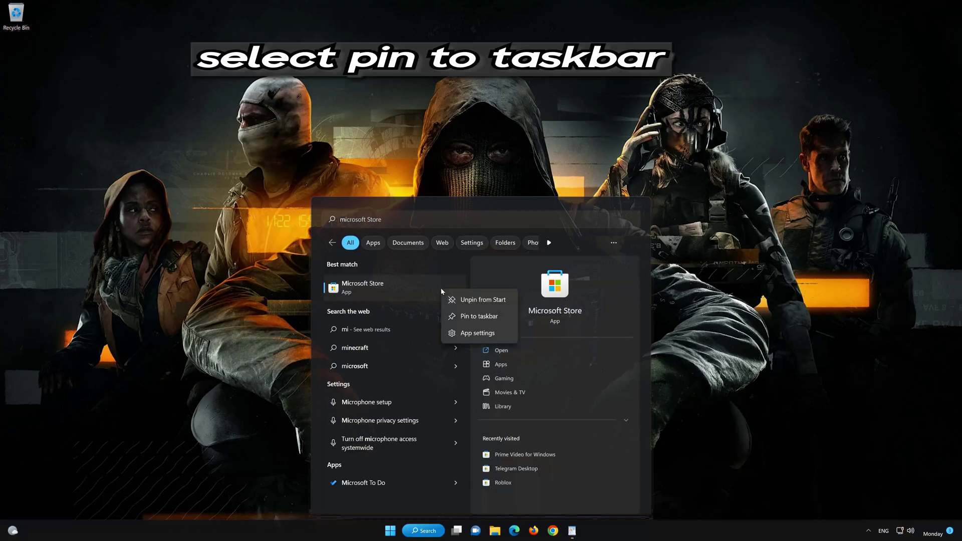
left_click(487, 316)
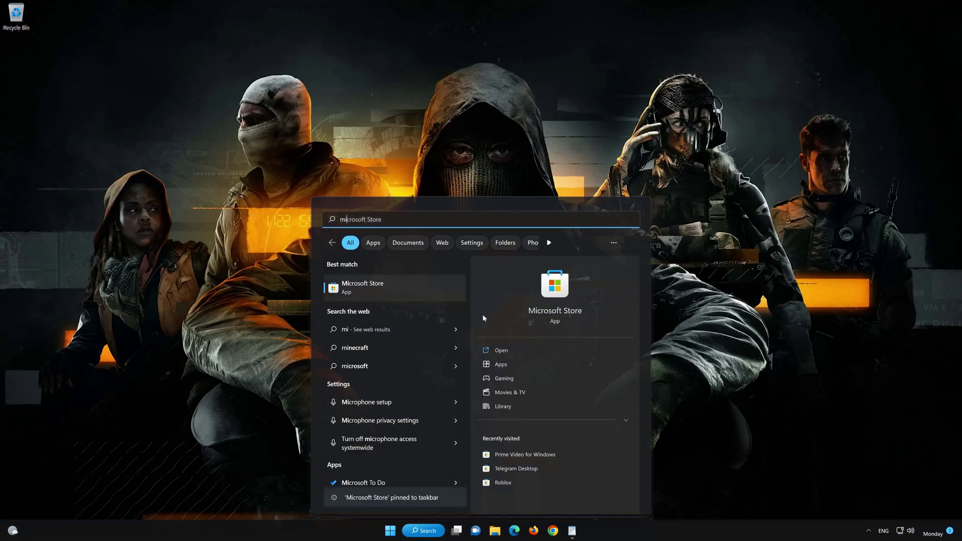
left_click(652, 402)
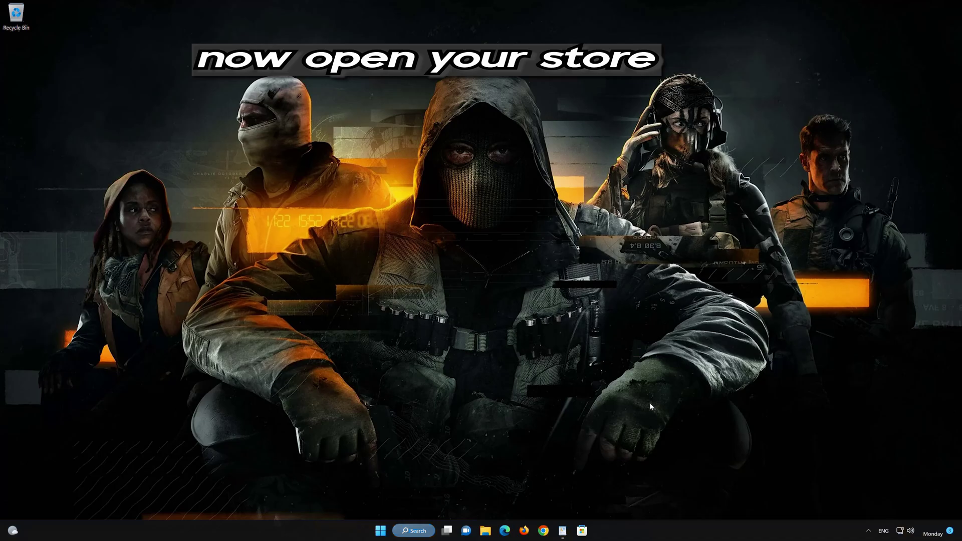
left_click(583, 532)
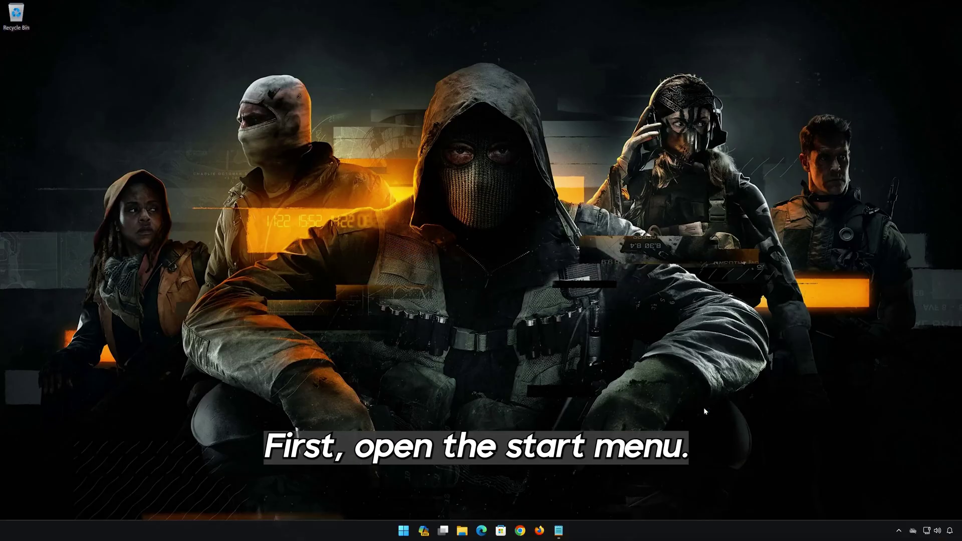
Step: Launch Windows PowerShell as administrator from a 'powershell' Start search, approving UAC
left_click(404, 531)
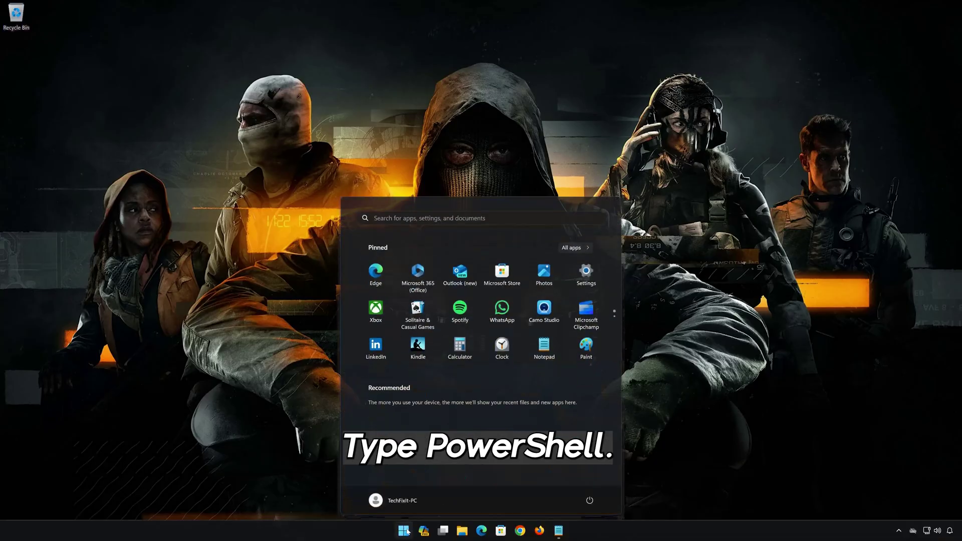
type("powershell")
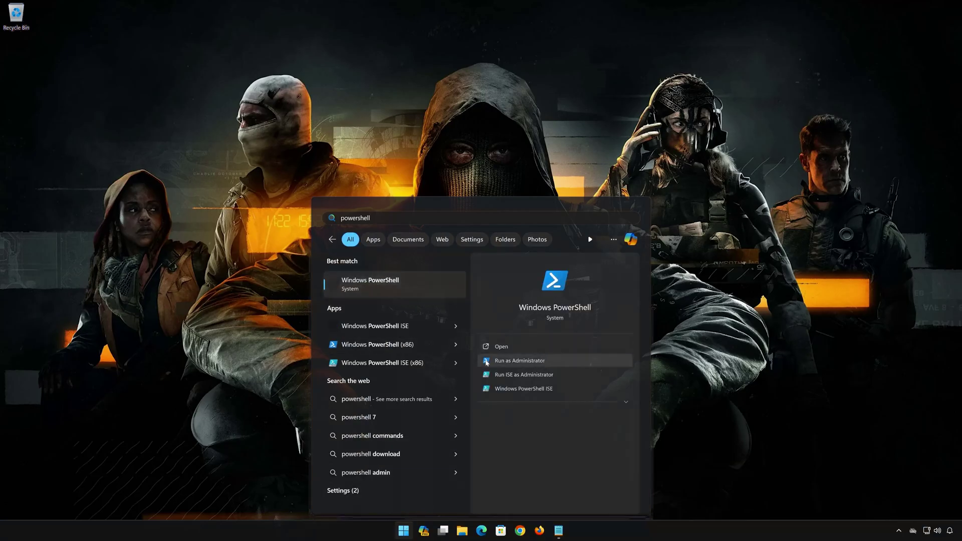
left_click(544, 362)
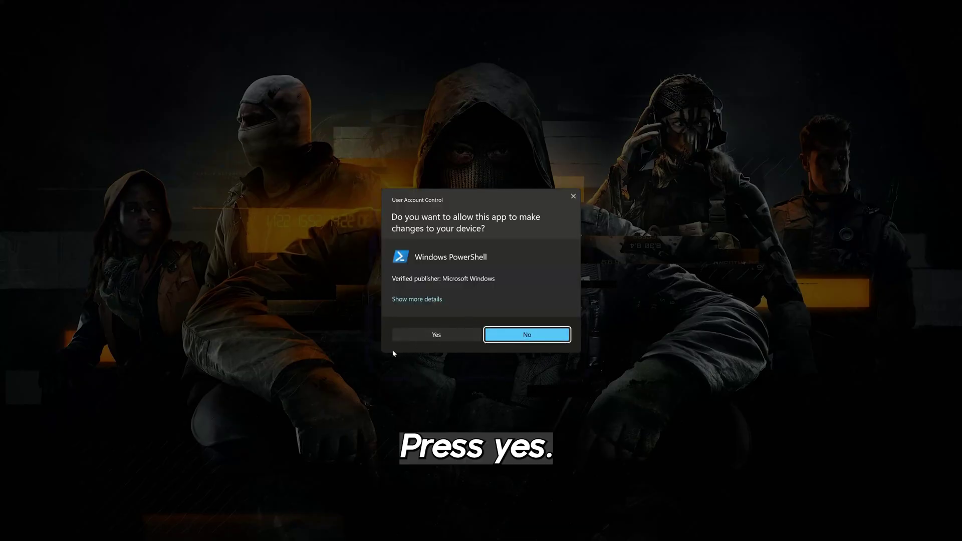
left_click(431, 339)
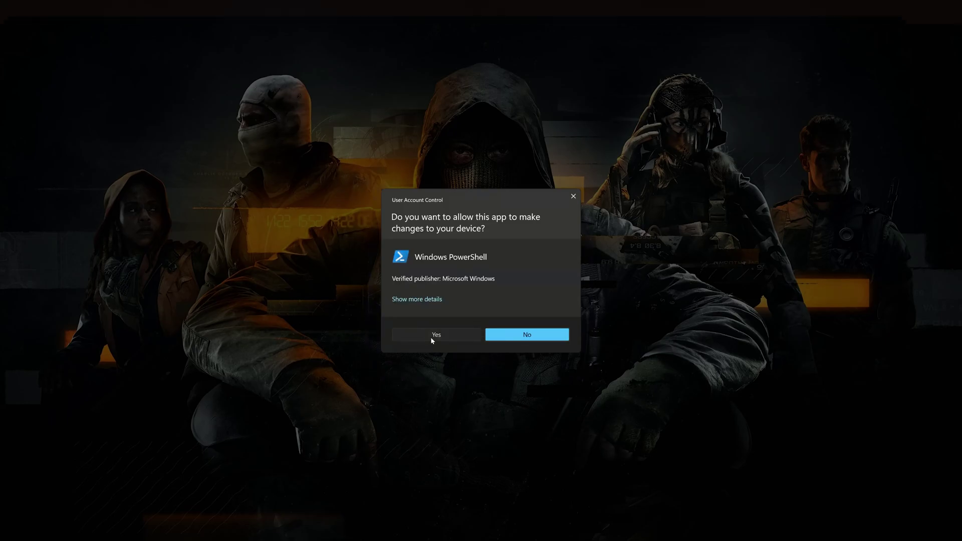
Step: Select the Gaming Services removal command on line 1 of the Notepad notes
left_click_drag(256, 10, 544, 130)
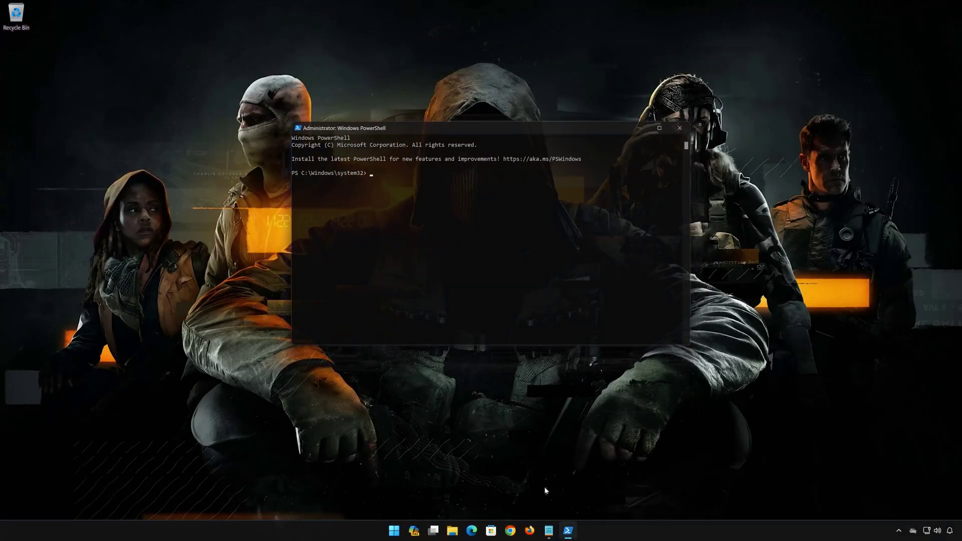
left_click(549, 530)
left_click_drag(326, 112, 74, 112)
Step: Copy the 'get-appxpackage Microsoft.GamingServices | remove-AppxPackage -allusers' line from Notepad and paste it into PowerShell
right_click(78, 112)
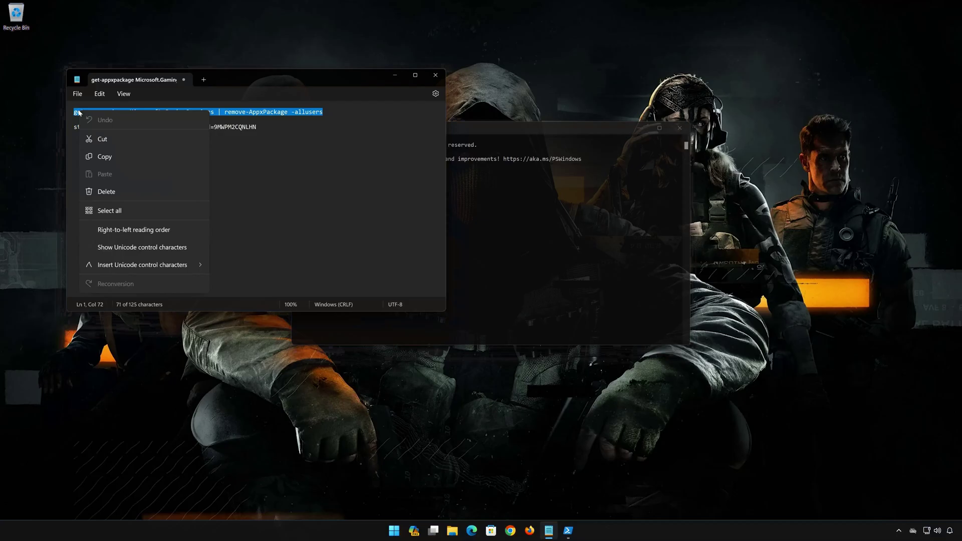
left_click(102, 157)
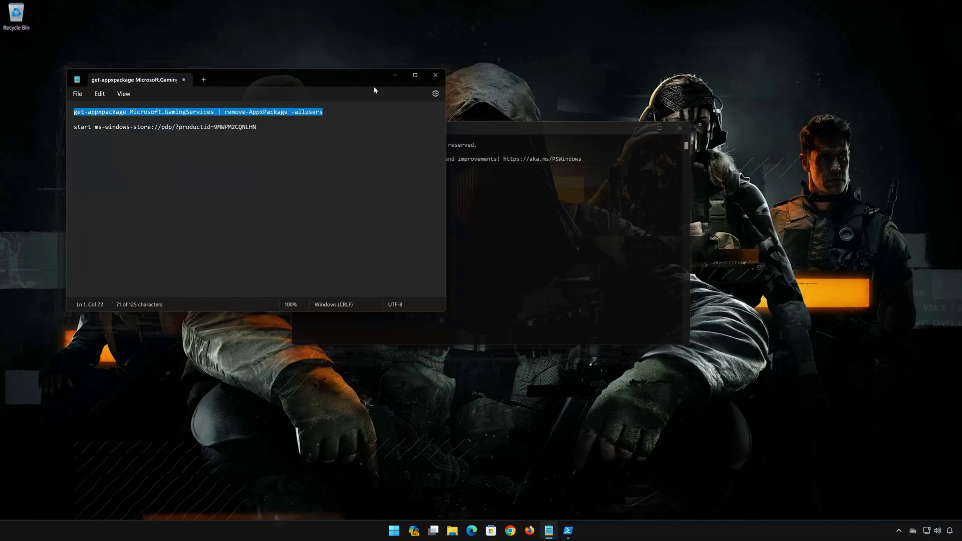
left_click(395, 75)
right_click(431, 128)
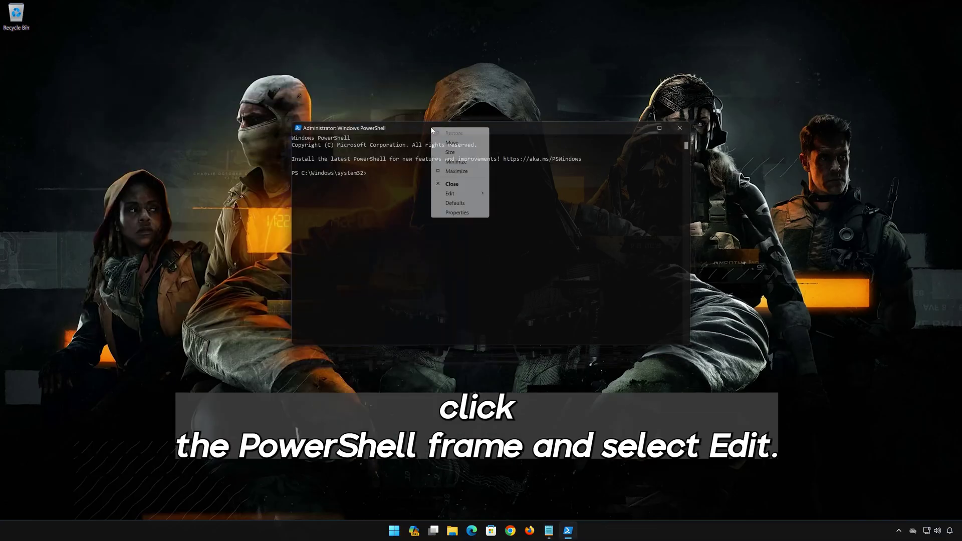
mouse_move(453, 195)
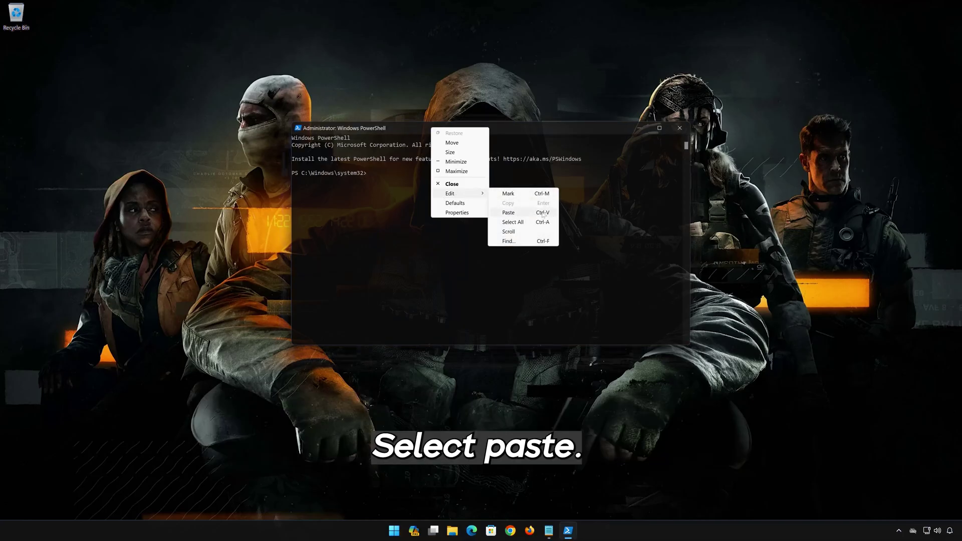
left_click(509, 213)
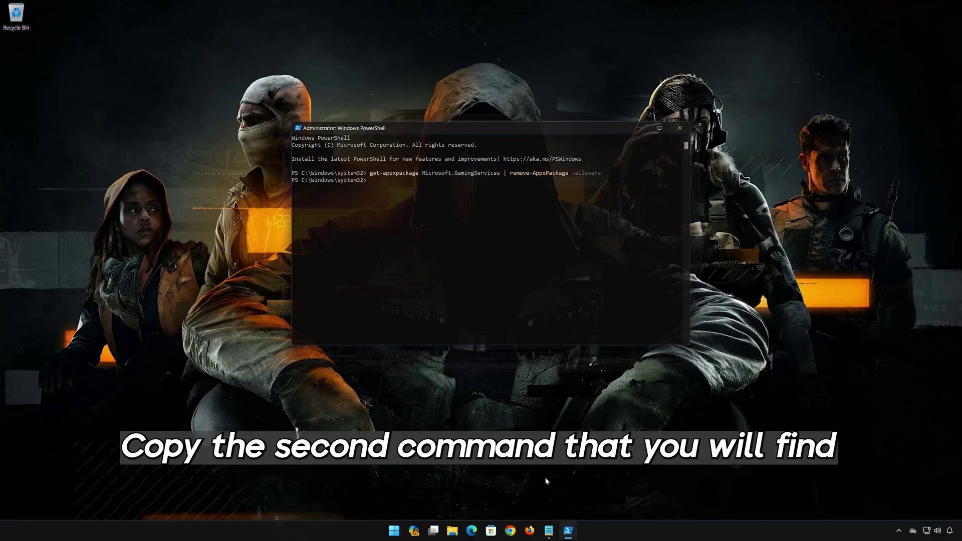
Step: Copy the 'start ms-windows-store' command from Notepad's line 3 and paste it into PowerShell
left_click(549, 531)
left_click(273, 131)
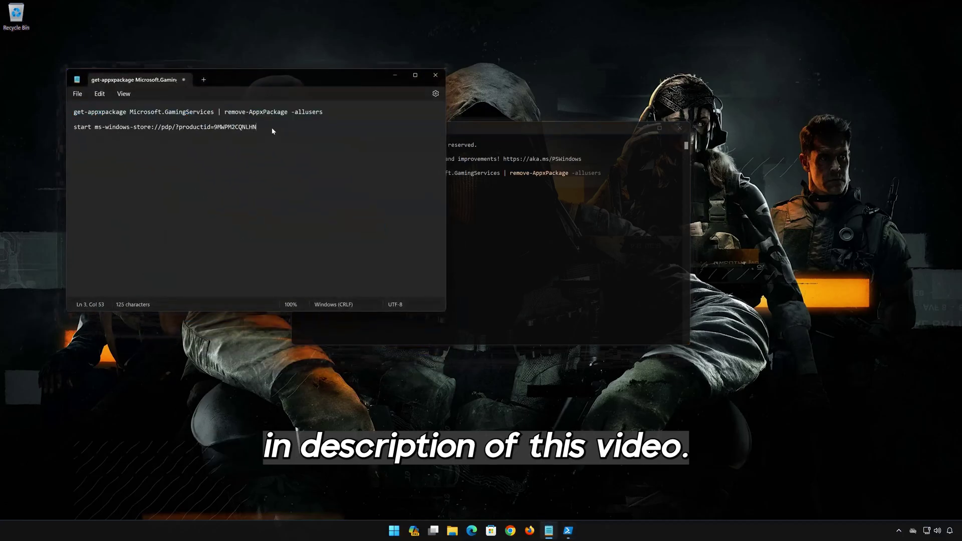
left_click_drag(274, 131, 69, 134)
right_click(92, 129)
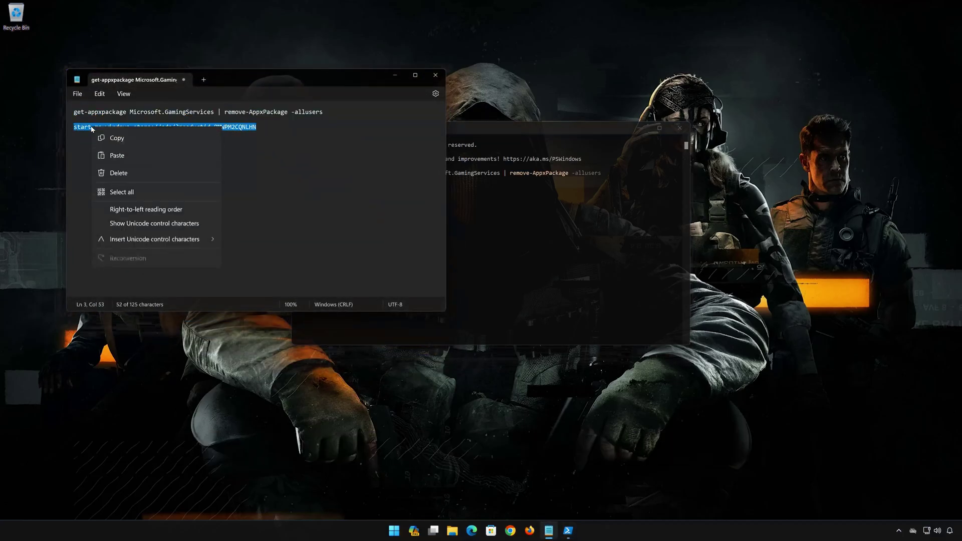
left_click(119, 173)
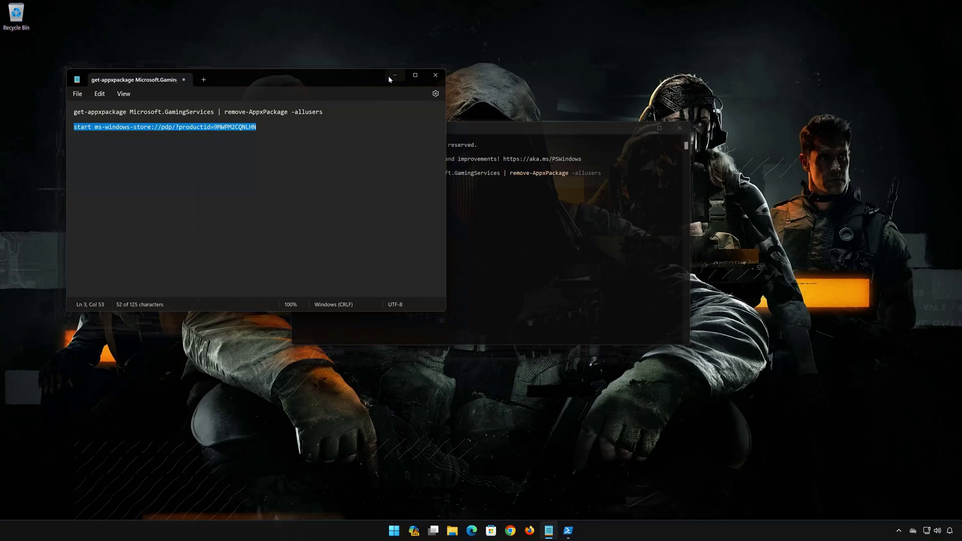
left_click(395, 75)
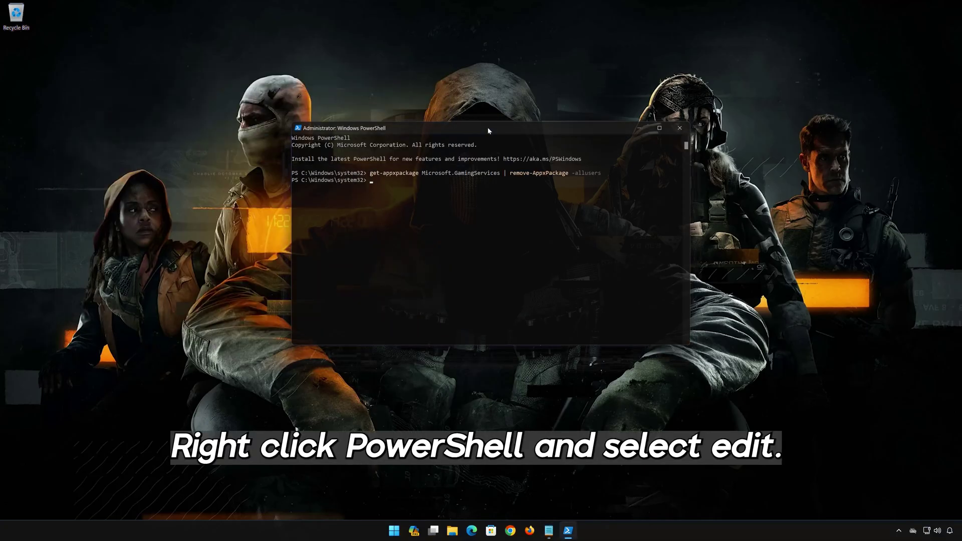
right_click(489, 131)
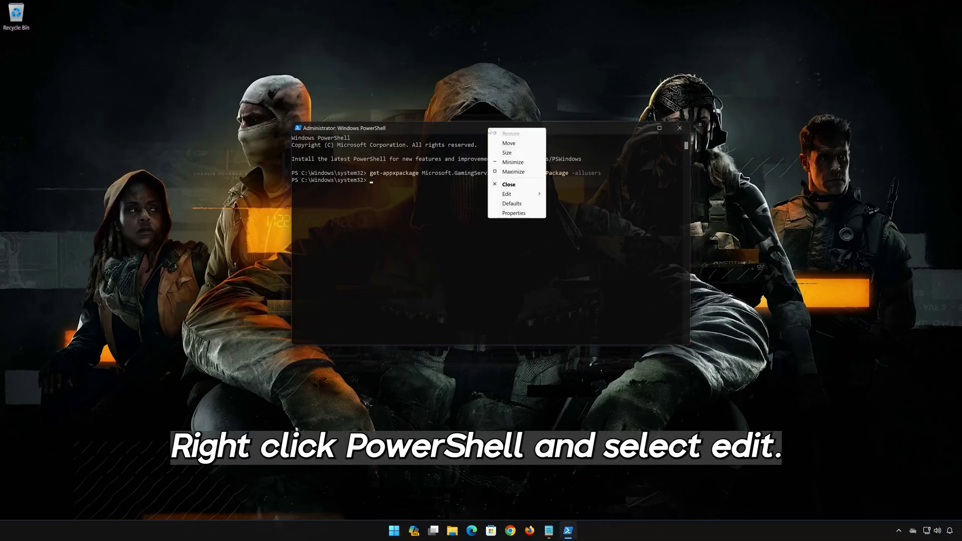
left_click(532, 195)
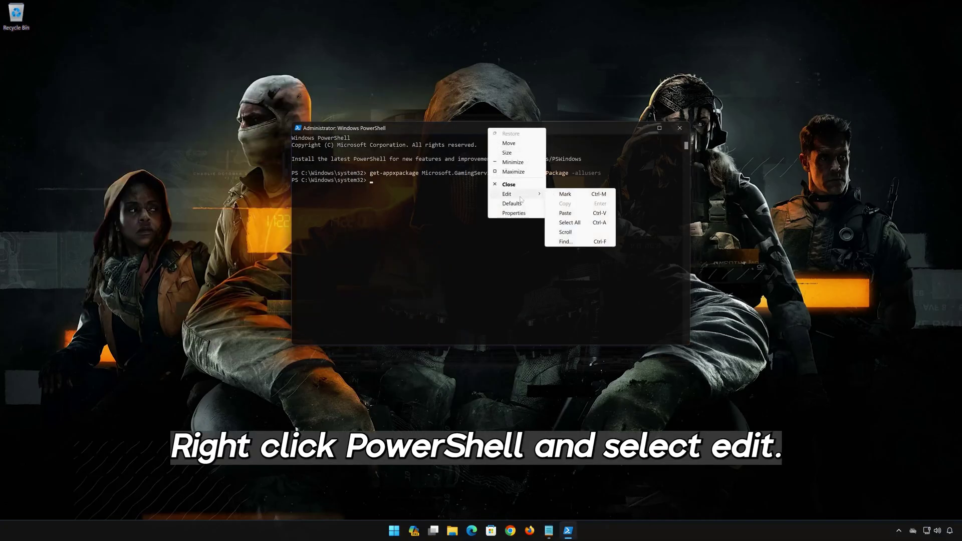
left_click(569, 213)
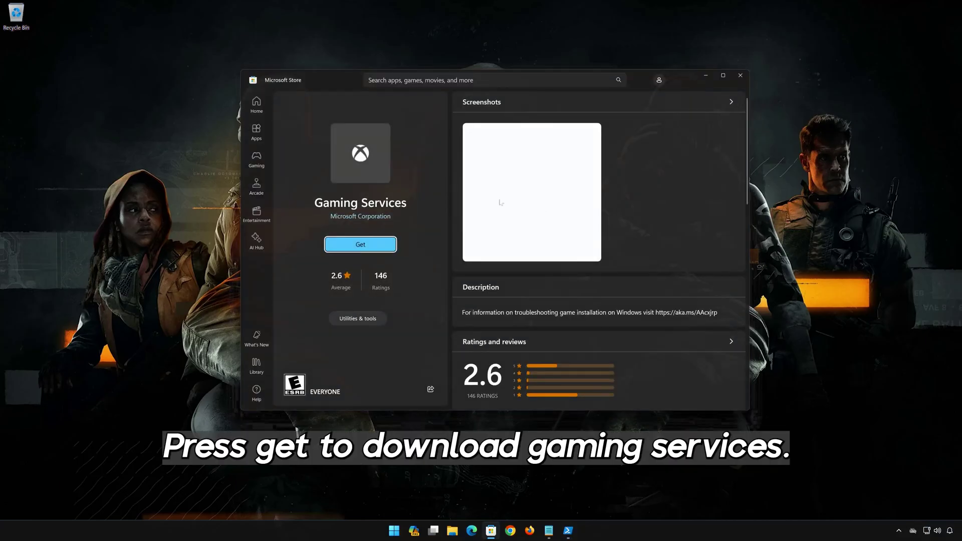
Step: Get Gaming Services from its Store page, approve the UAC prompt, and dismiss the installed notification
left_click(360, 245)
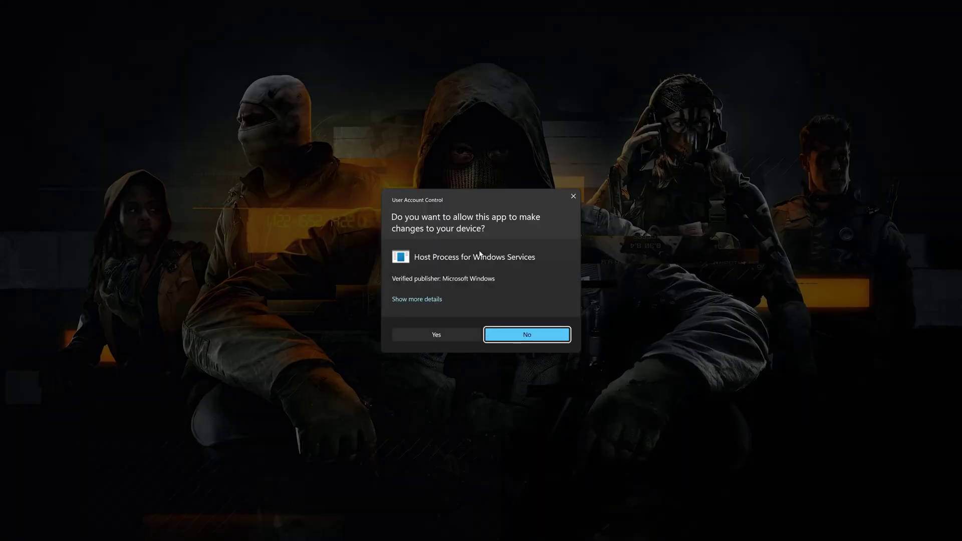
left_click(435, 336)
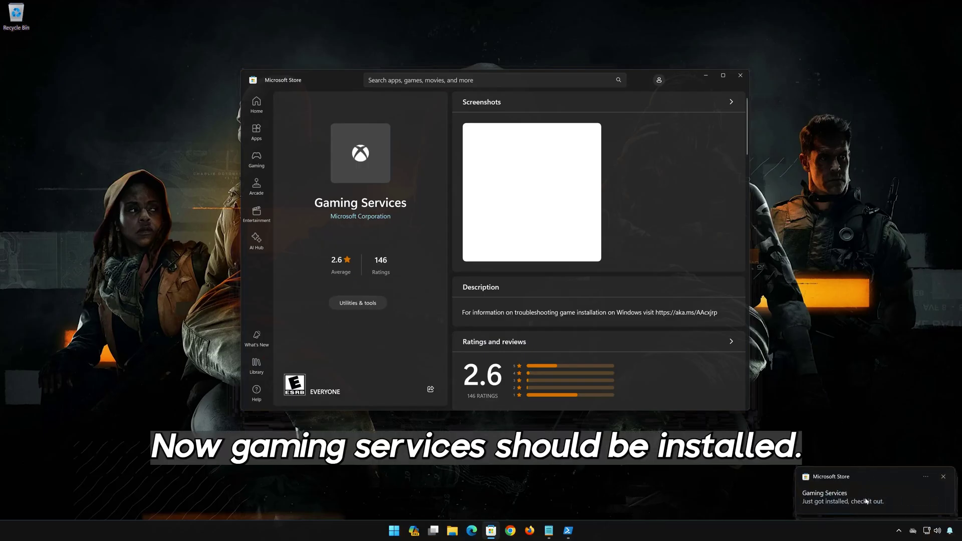
left_click(819, 504)
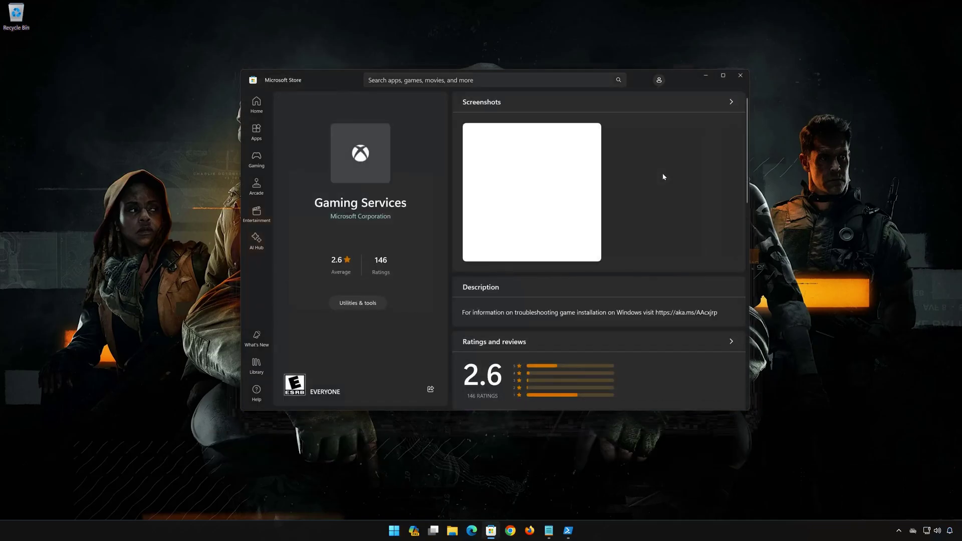
Step: Close Microsoft Store and exit the administrator PowerShell window with 'exit'
left_click(740, 75)
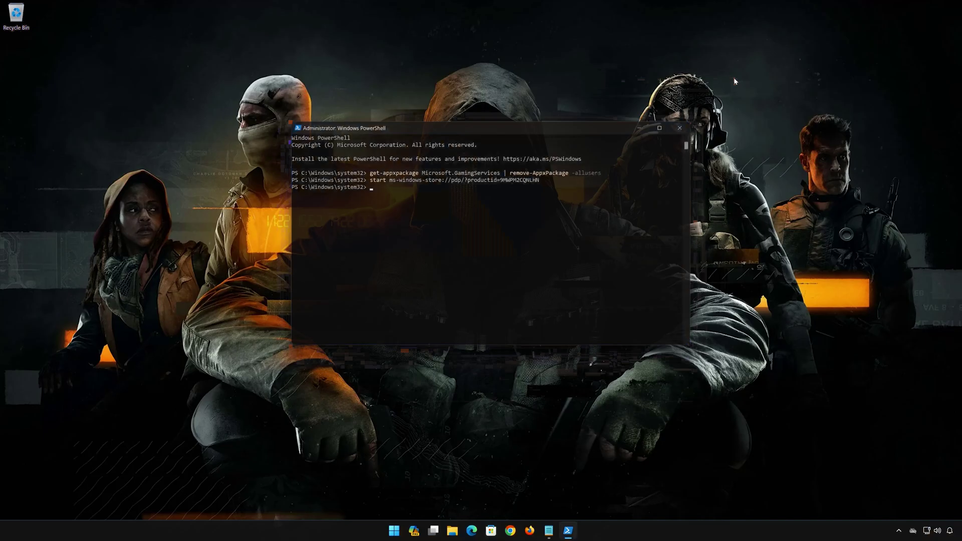
type("exit")
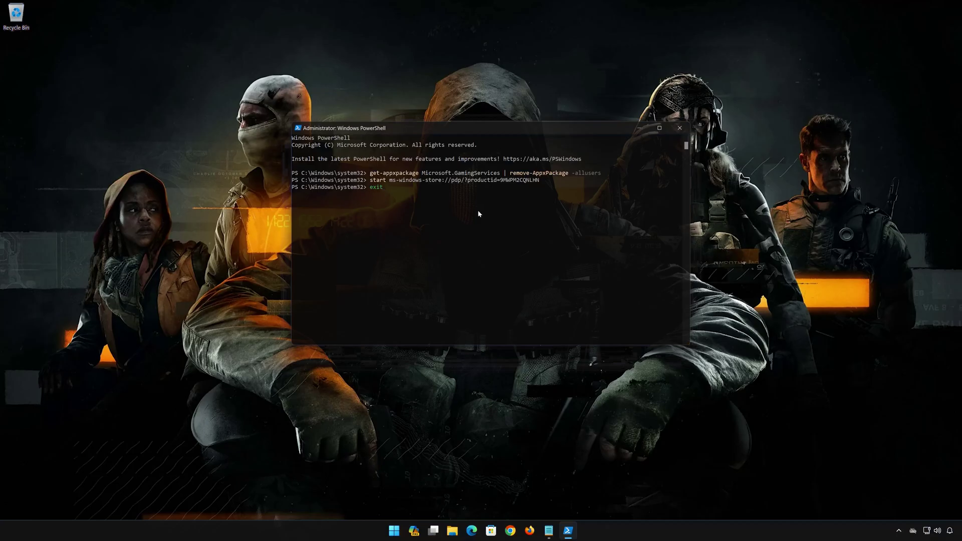
key("Return")
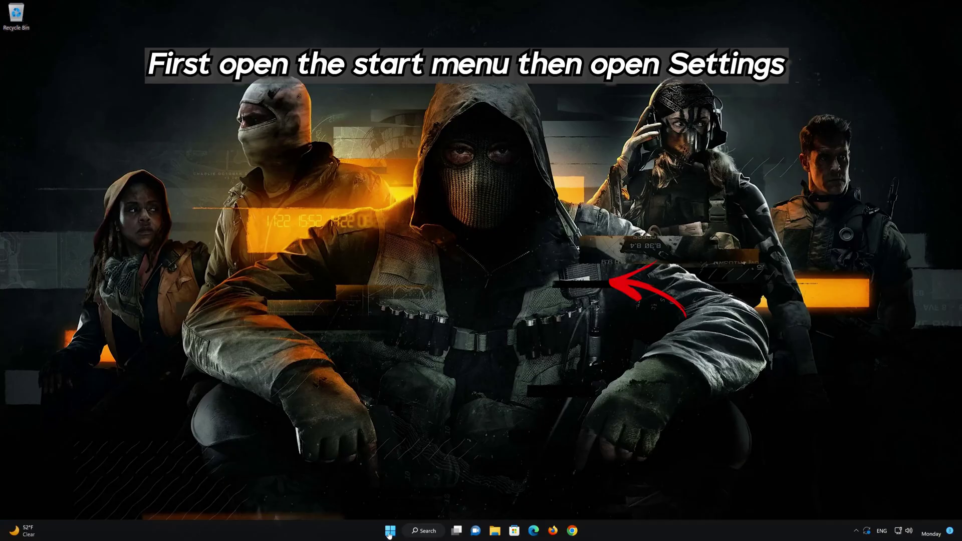
Step: Launch Settings from Start and go to Apps > Apps & features
left_click(390, 533)
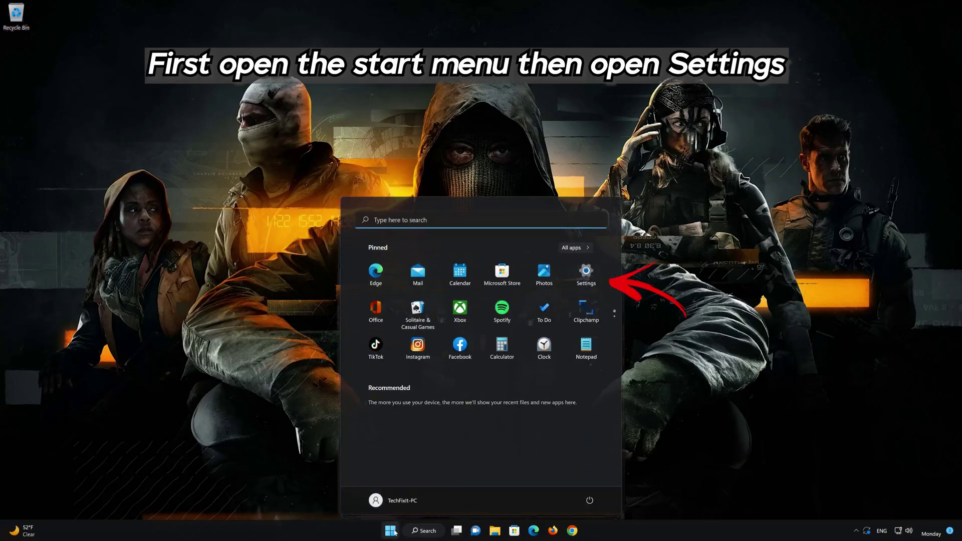
left_click(587, 280)
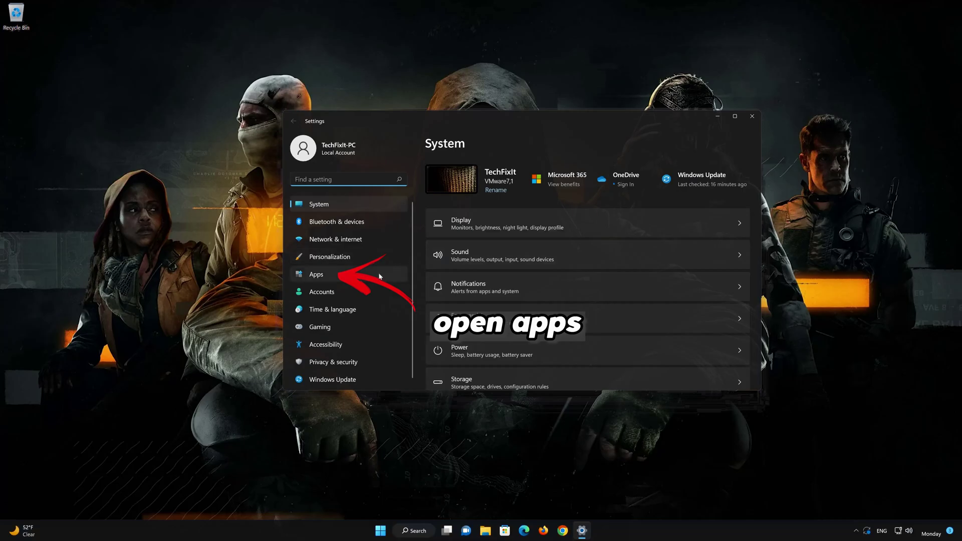
left_click(323, 274)
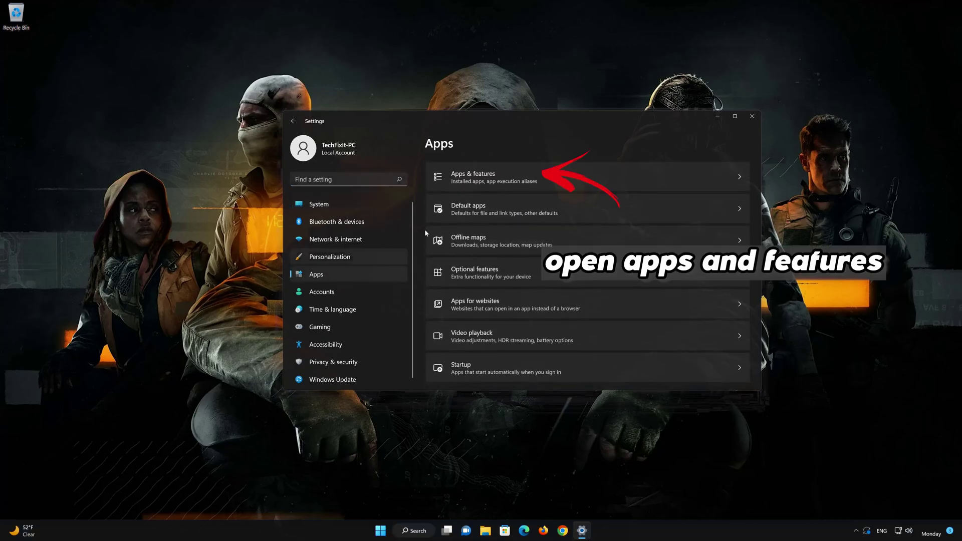
left_click(514, 182)
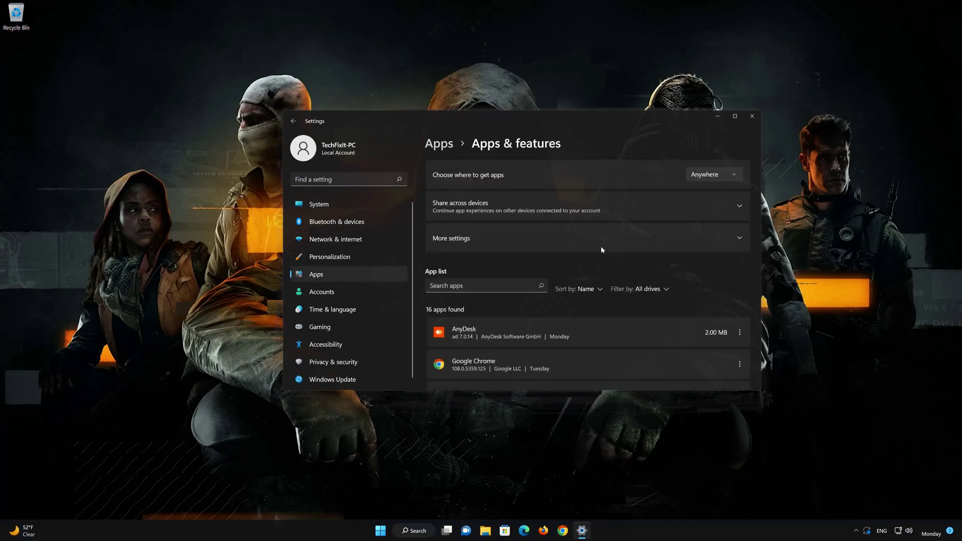
Step: Find Xbox in the installed apps list and open its Advanced options
scroll(603, 296, "down", 8)
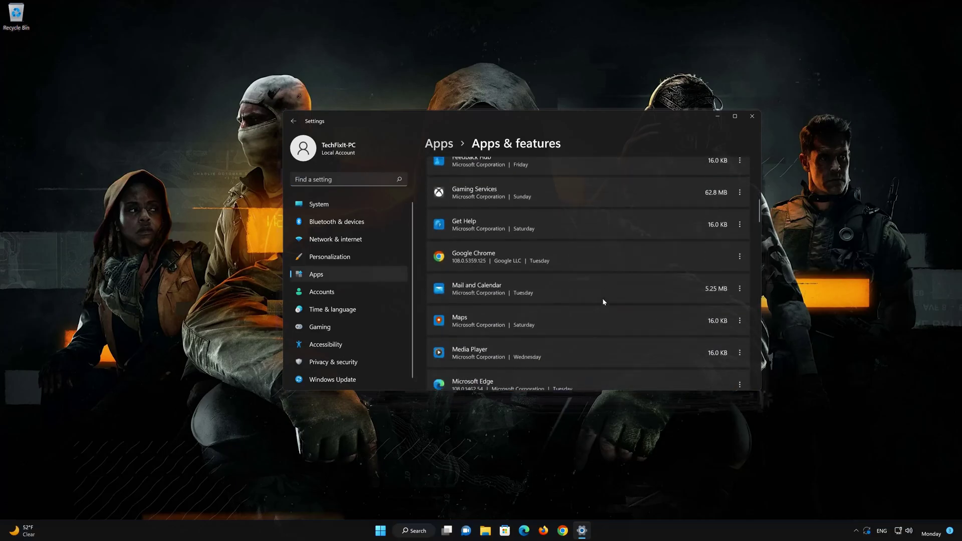
scroll(604, 301, "down", 10)
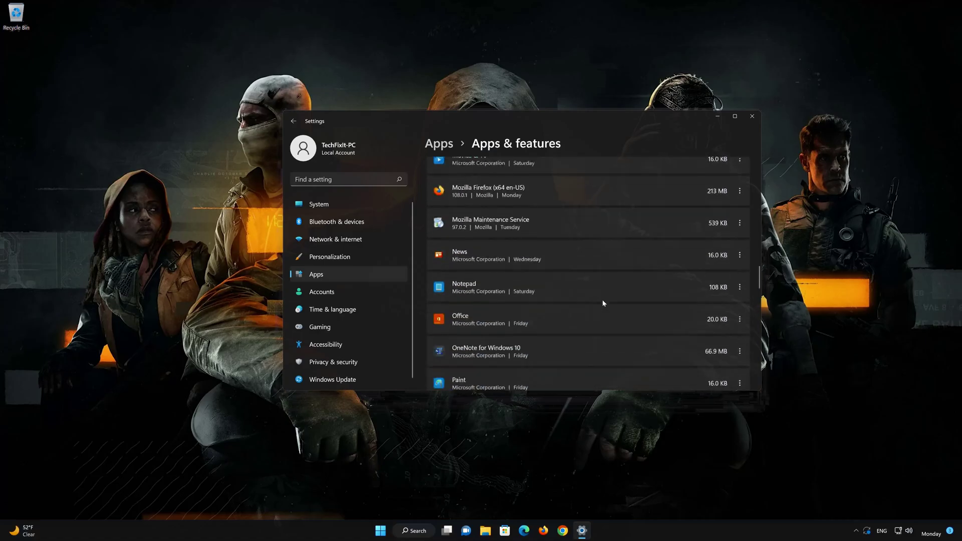
scroll(604, 304, "down", 10)
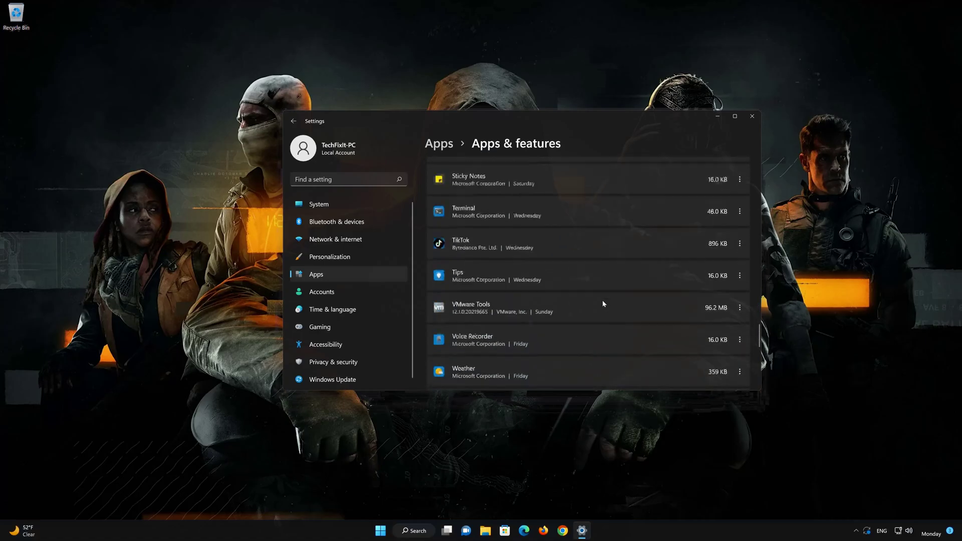
scroll(603, 304, "down", 8)
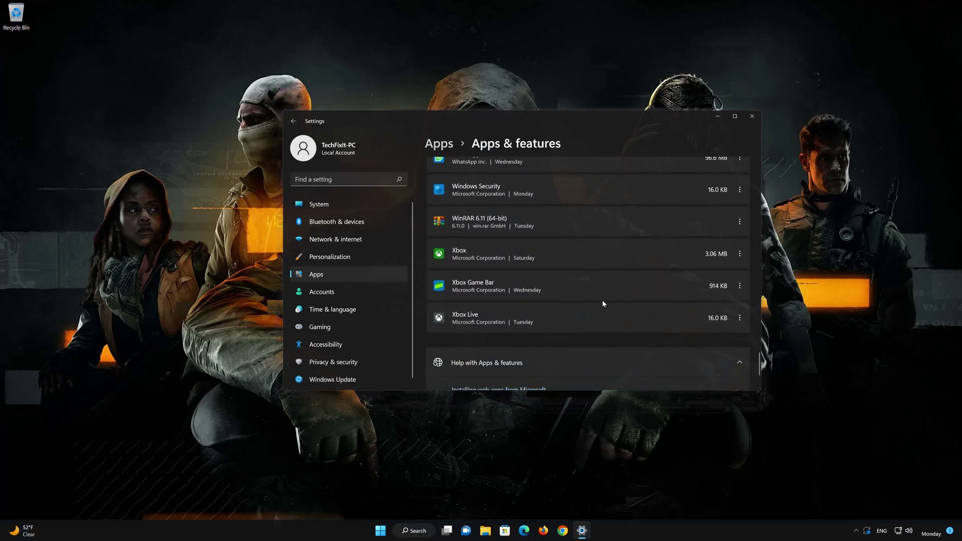
scroll(604, 304, "up", 1)
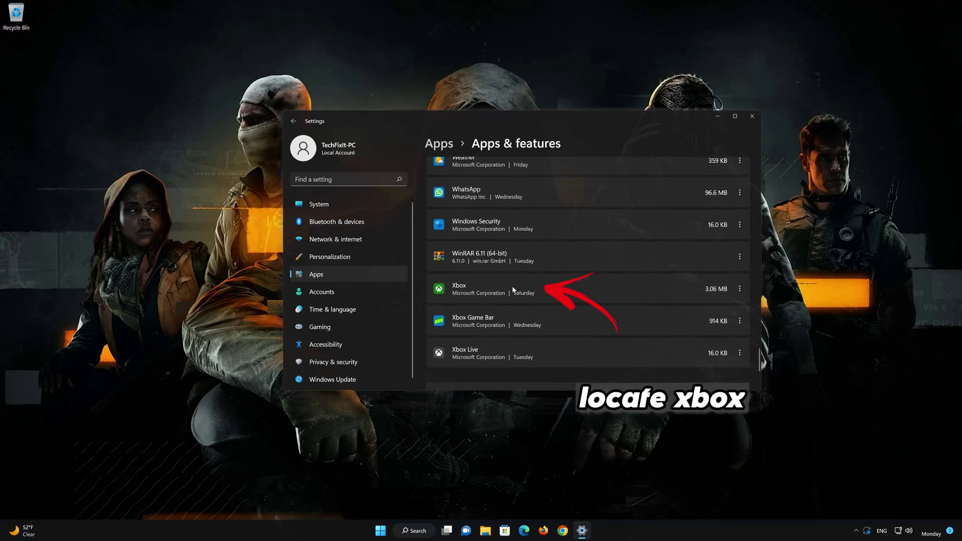
left_click(740, 290)
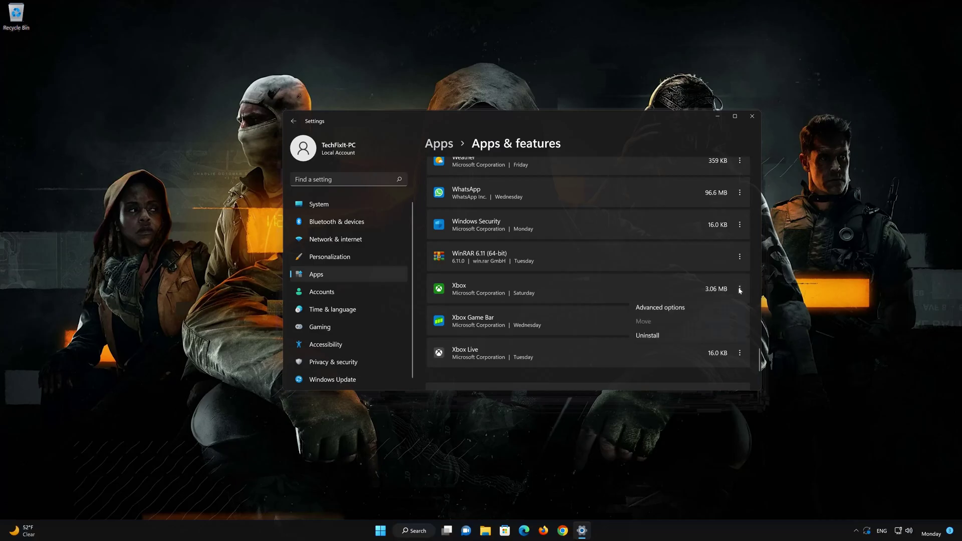
left_click(663, 309)
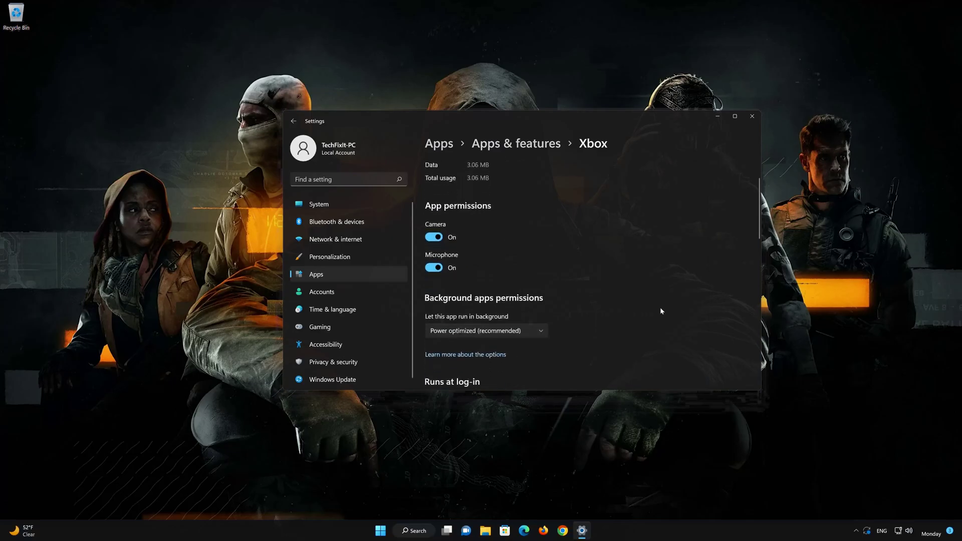
Step: Repair the Xbox app, then reset it and confirm deleting its data
scroll(661, 311, "down", 8)
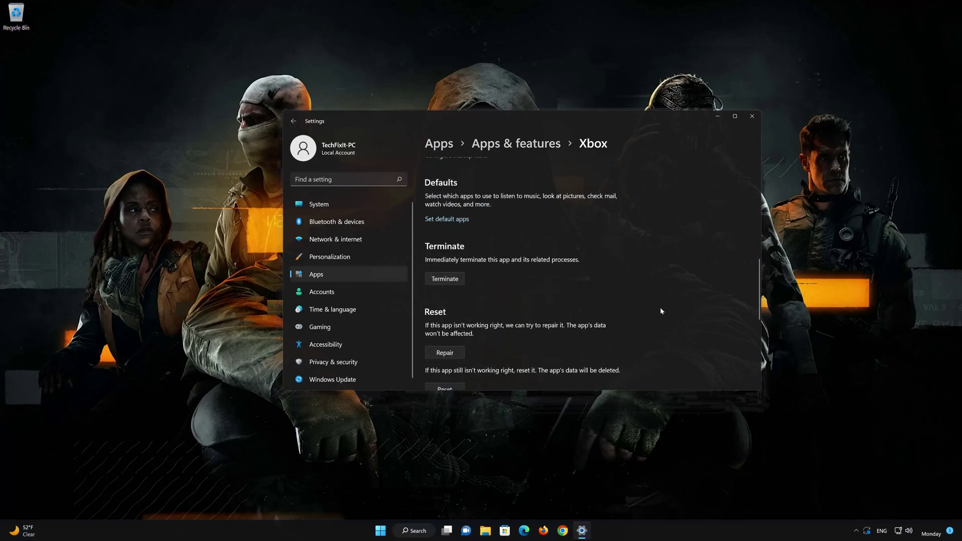
scroll(660, 310, "down", 3)
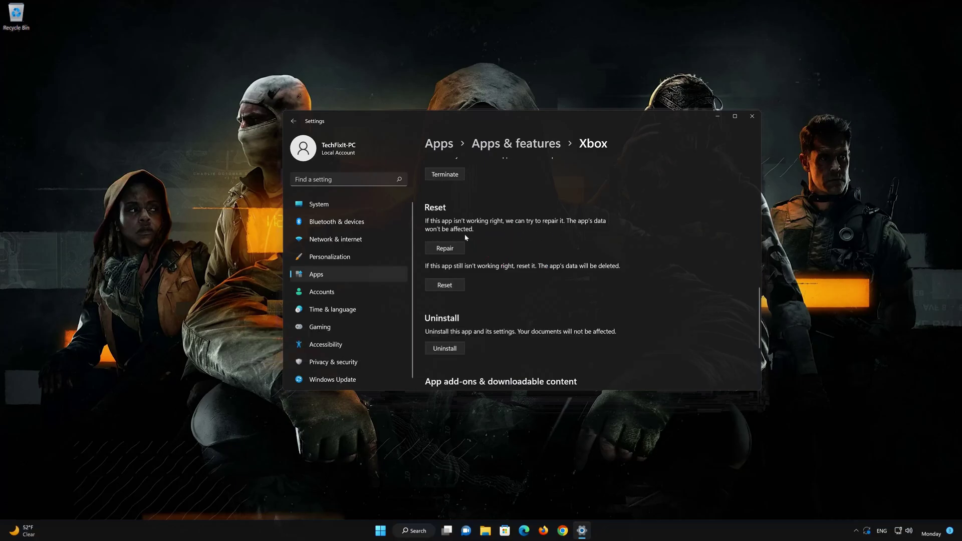
left_click(443, 251)
left_click(445, 285)
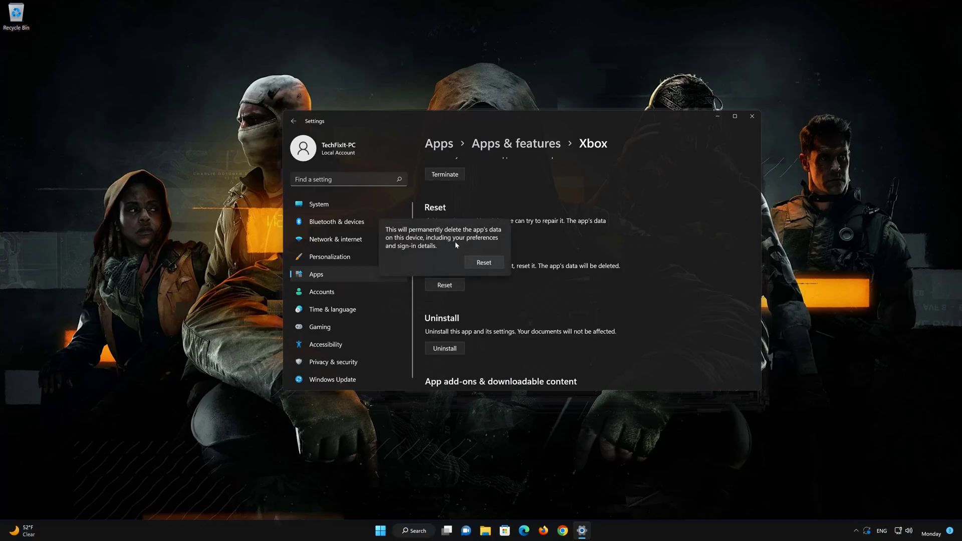
left_click(484, 263)
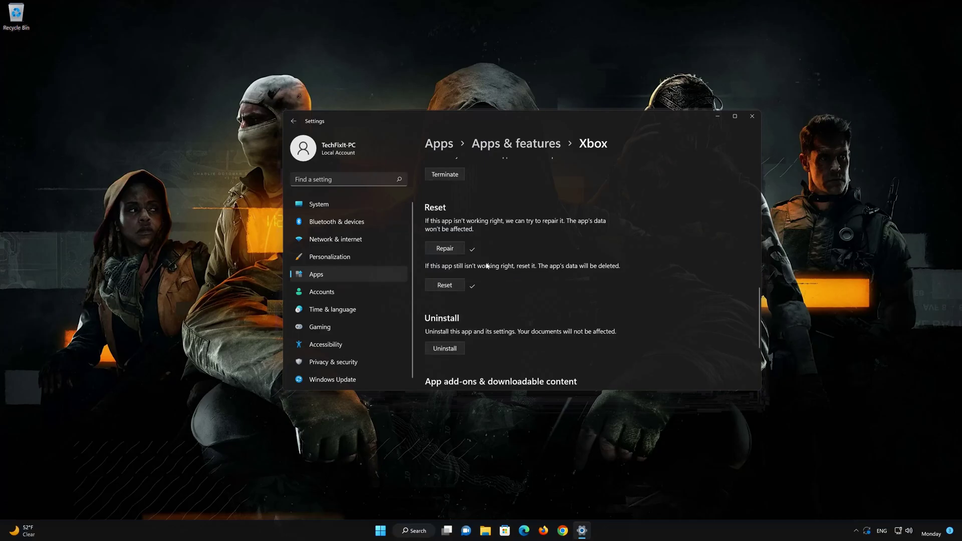
scroll(488, 281, "down", 3)
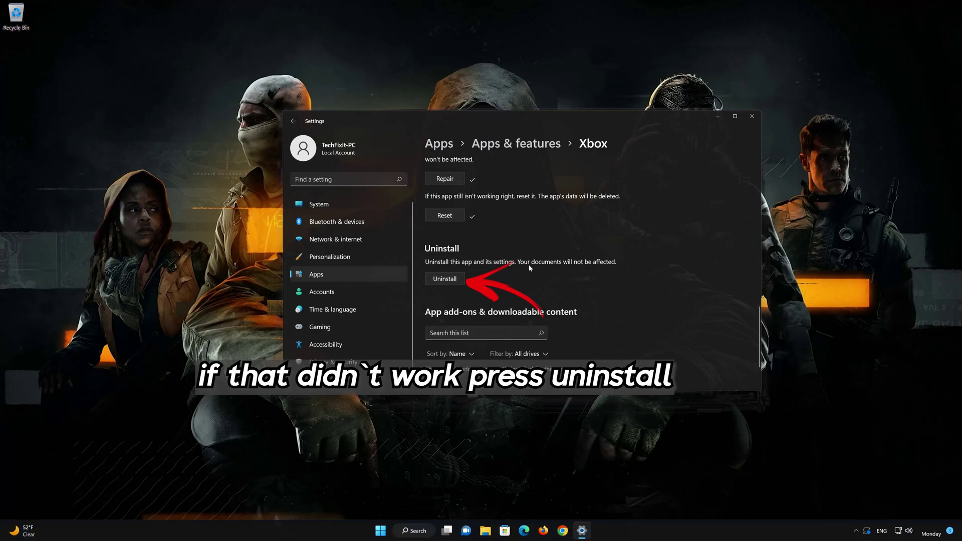
Step: Uninstall the Xbox app from its advanced options page, confirm, and close Settings
left_click(445, 279)
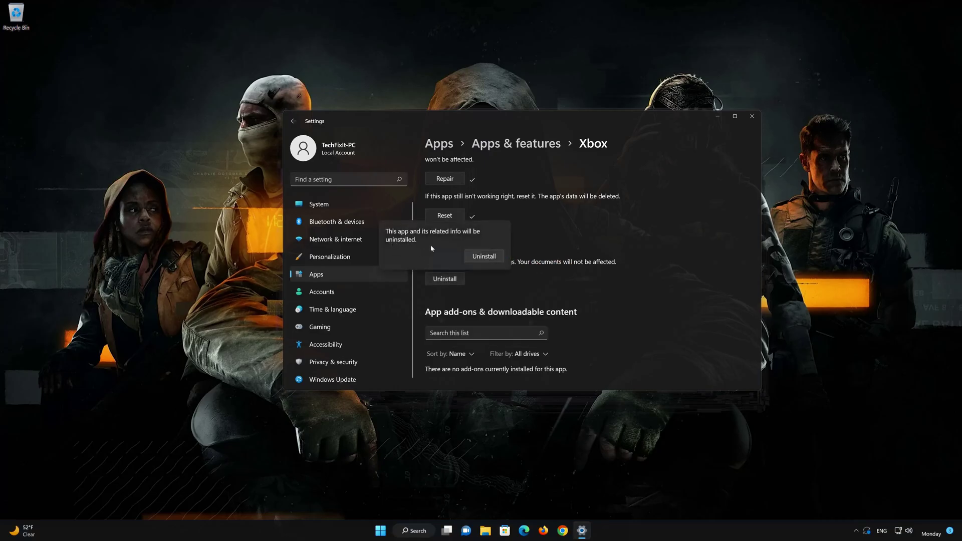
left_click(490, 259)
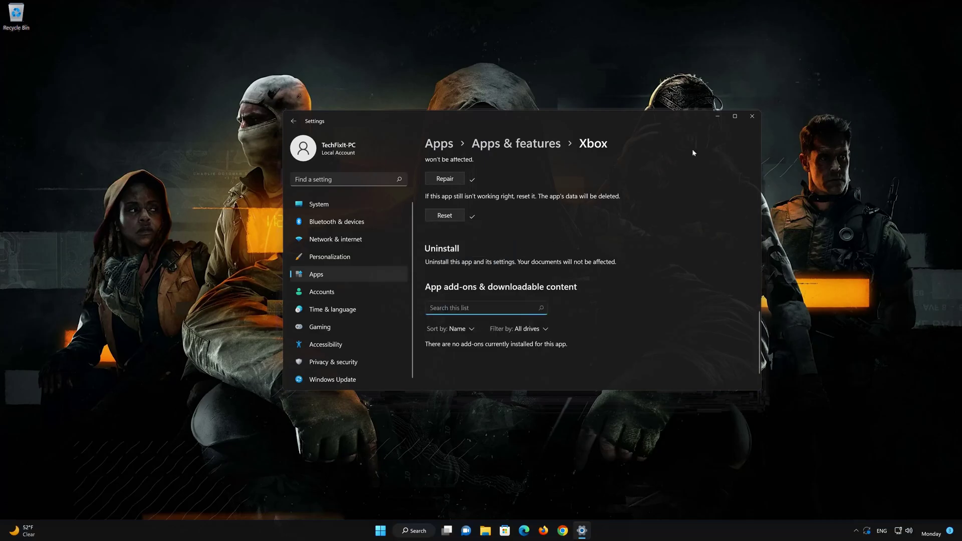
left_click(752, 116)
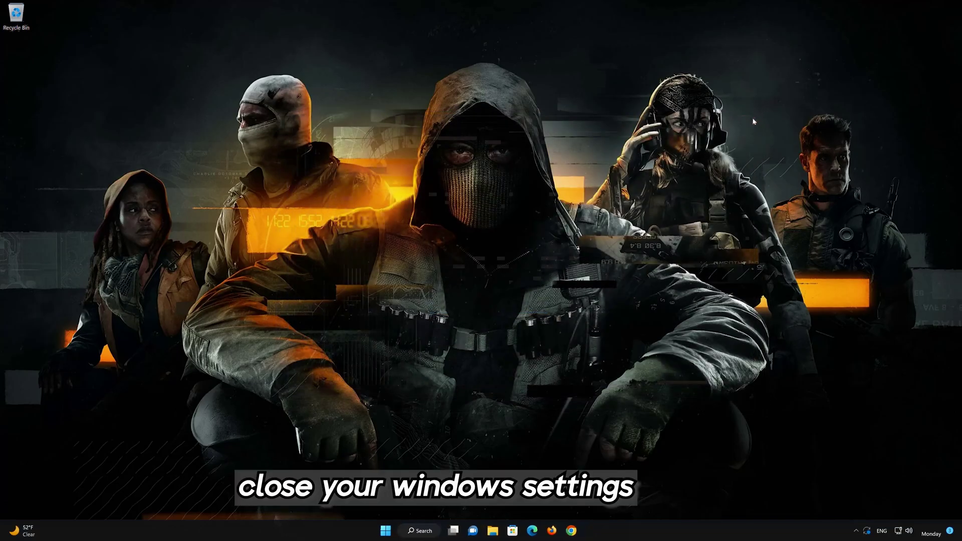
Step: Search Microsoft Store for 'xbox', install the Xbox app, and launch it
left_click(515, 529)
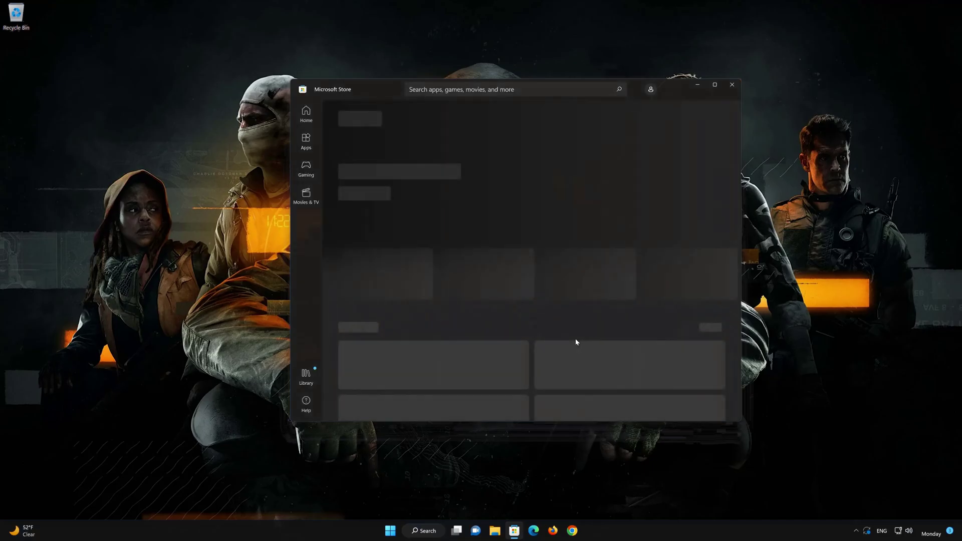
left_click(501, 89)
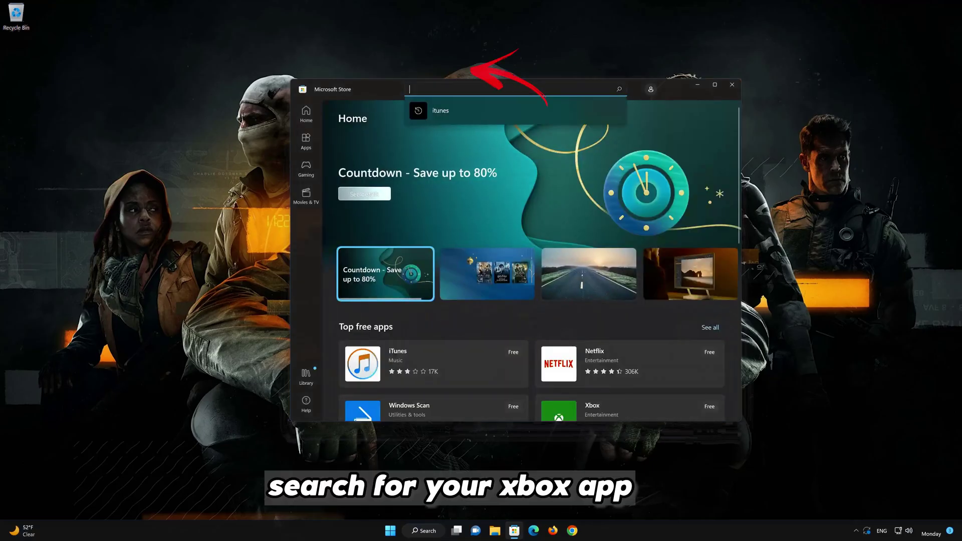
type("xbox")
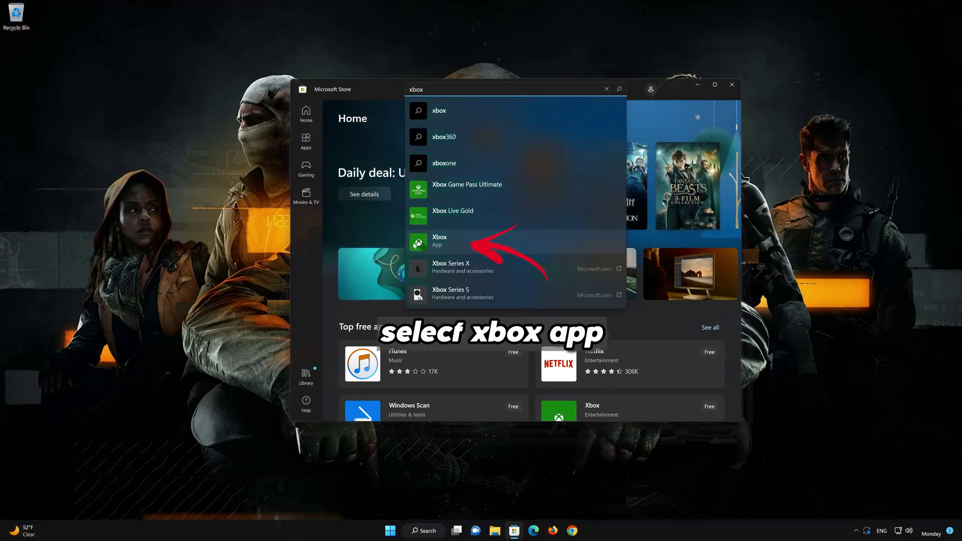
left_click(454, 239)
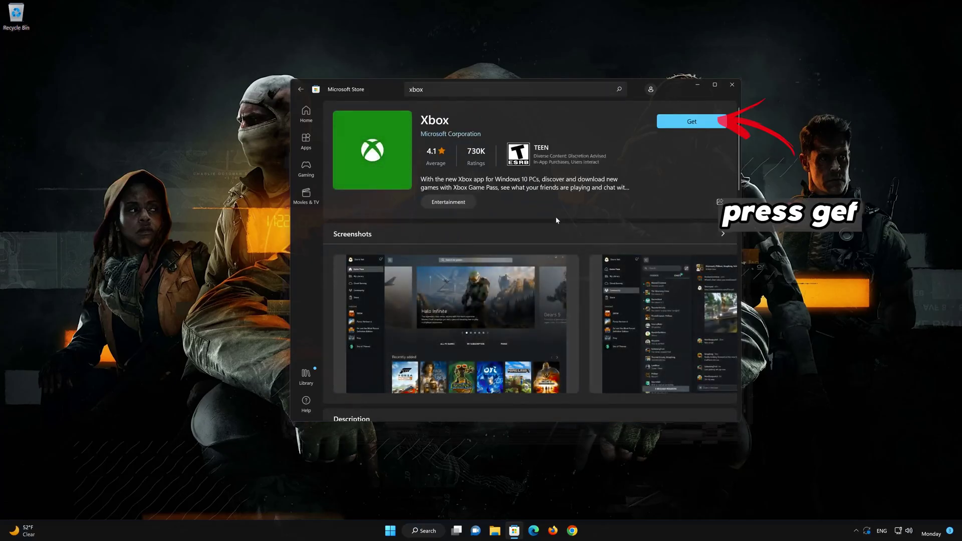
left_click(694, 124)
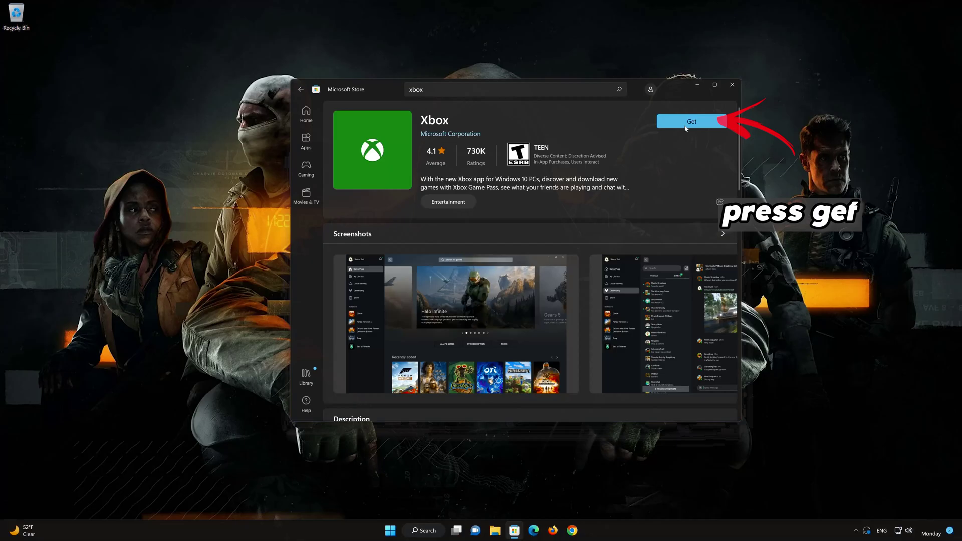
left_click(686, 125)
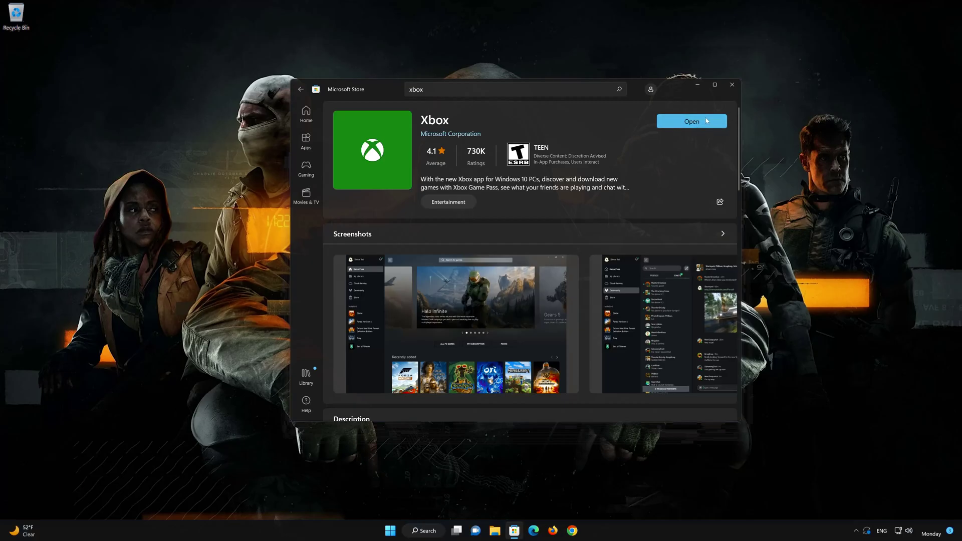
left_click(707, 121)
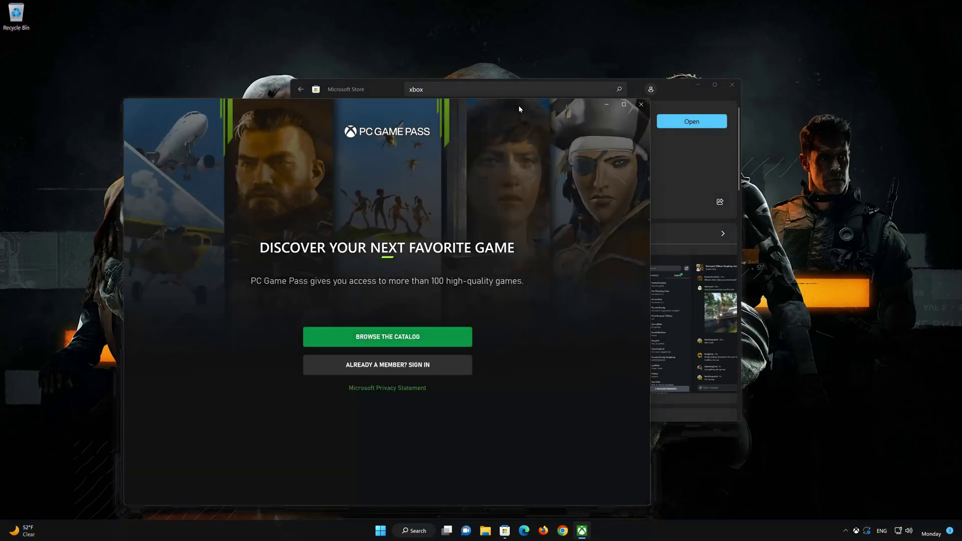
Step: Move the Xbox app window, browse the Game Pass catalog without signing in, then close the app
left_click_drag(519, 106, 642, 63)
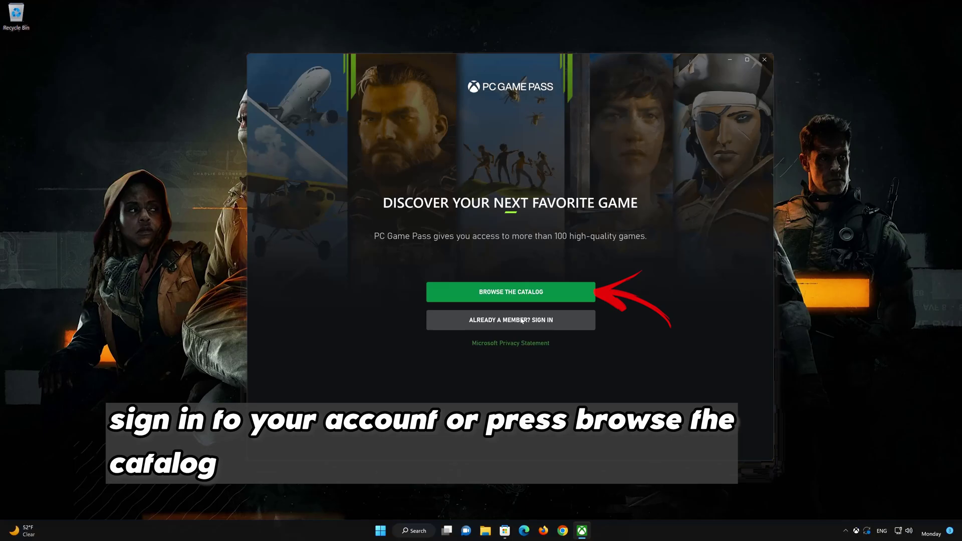
left_click(532, 293)
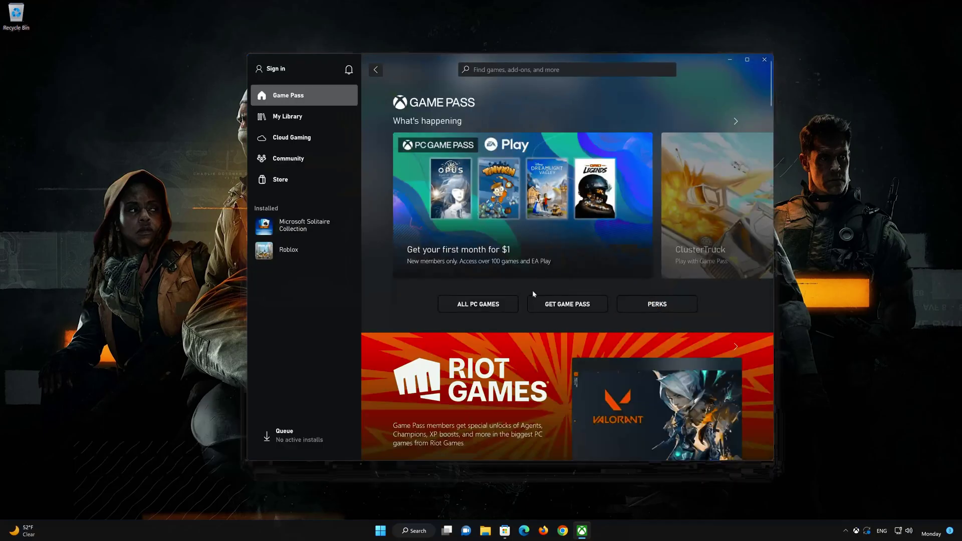
scroll(533, 290, "down", 6)
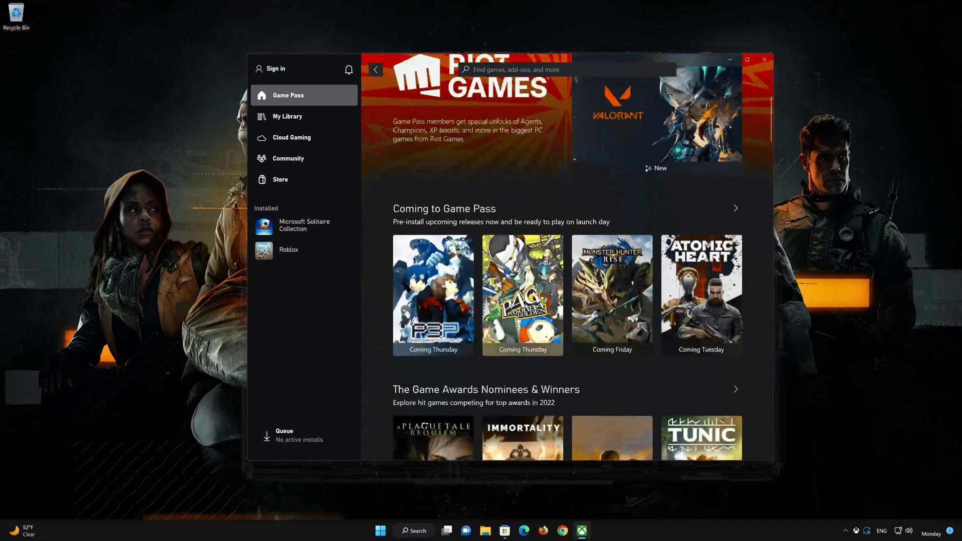
scroll(536, 294, "down", 4)
scroll(536, 293, "down", 4)
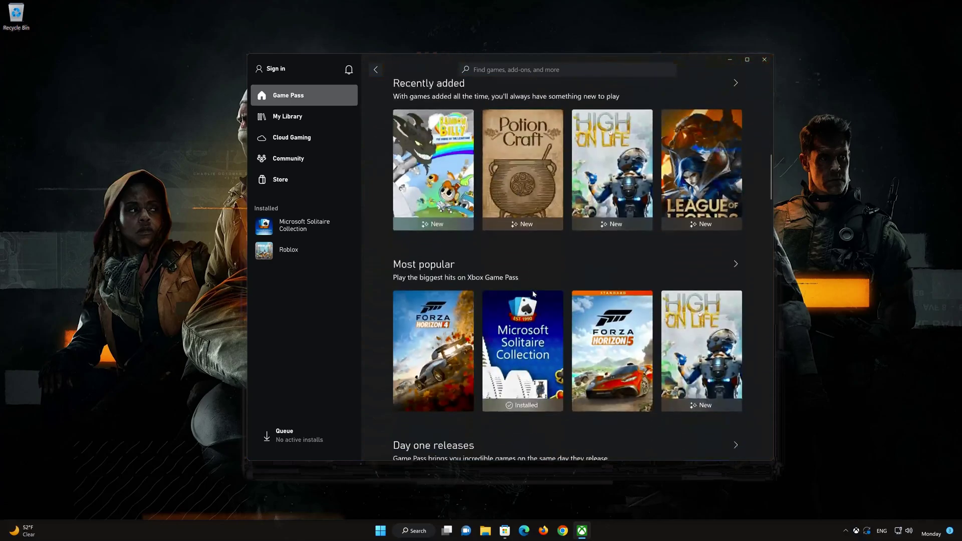
left_click(766, 59)
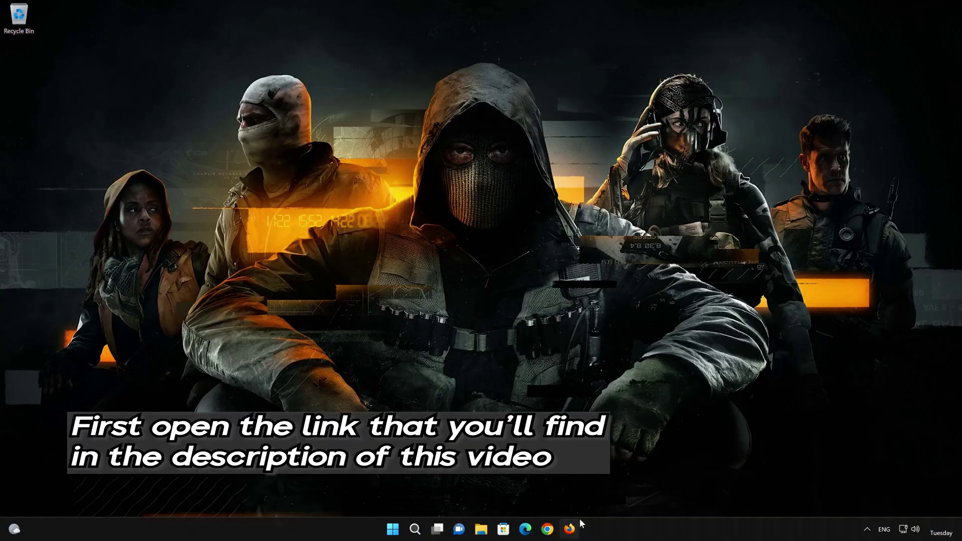
Step: Paste the Download Windows 11 link into Firefox, download mediacreationtool.exe, and close Firefox
left_click(576, 527)
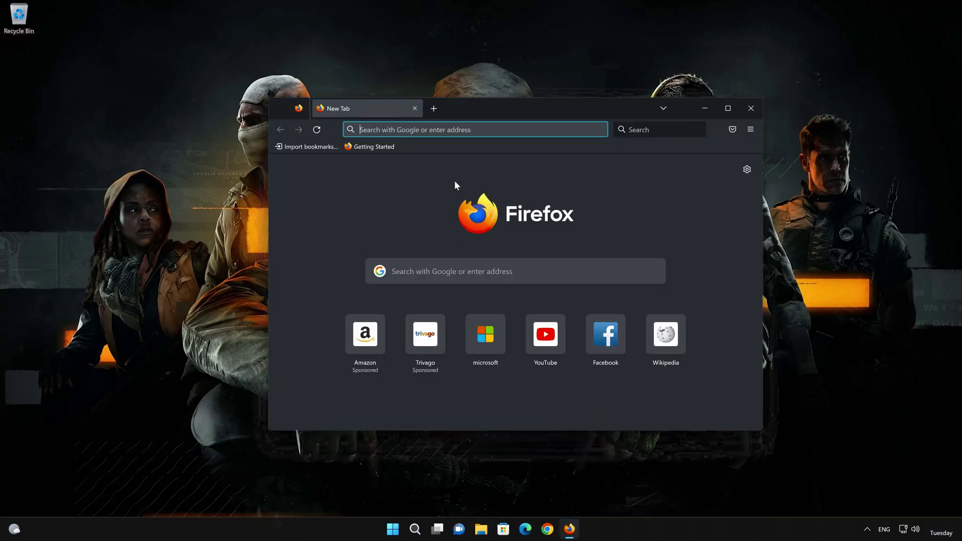
right_click(452, 132)
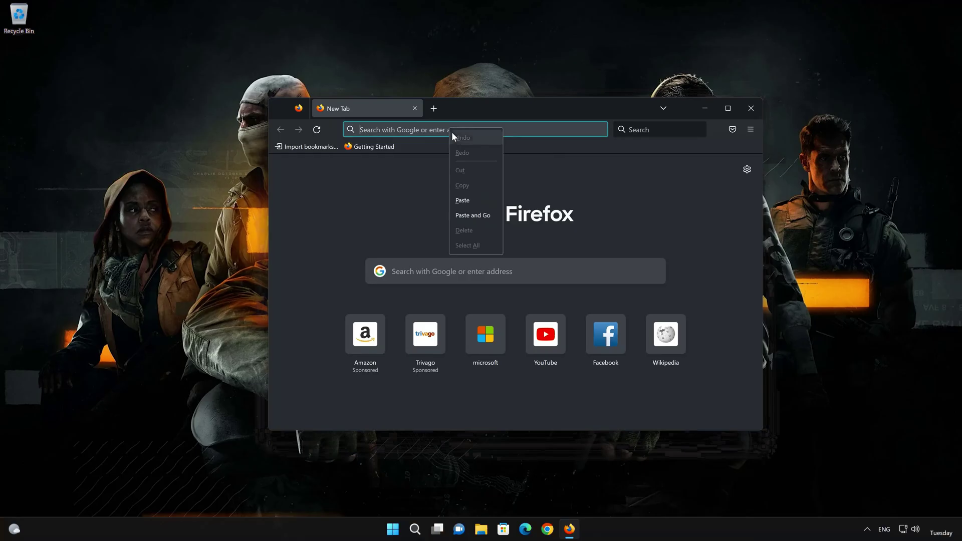
left_click(476, 216)
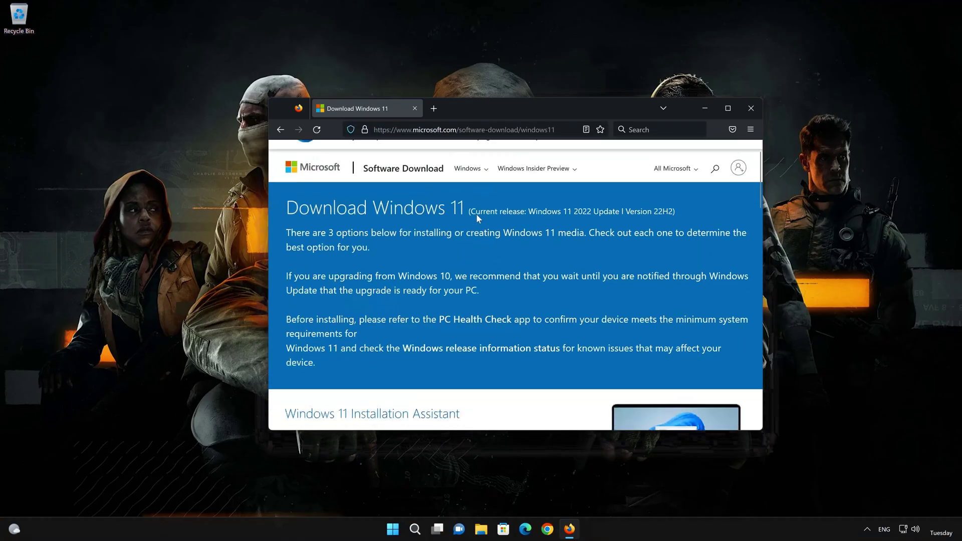
scroll(476, 215, "down", 5)
scroll(417, 253, "down", 2)
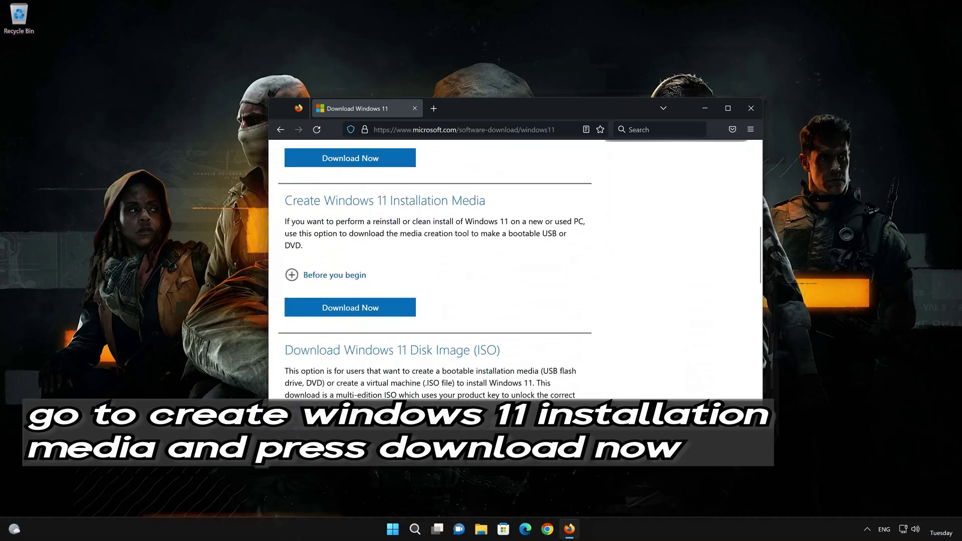
left_click(368, 310)
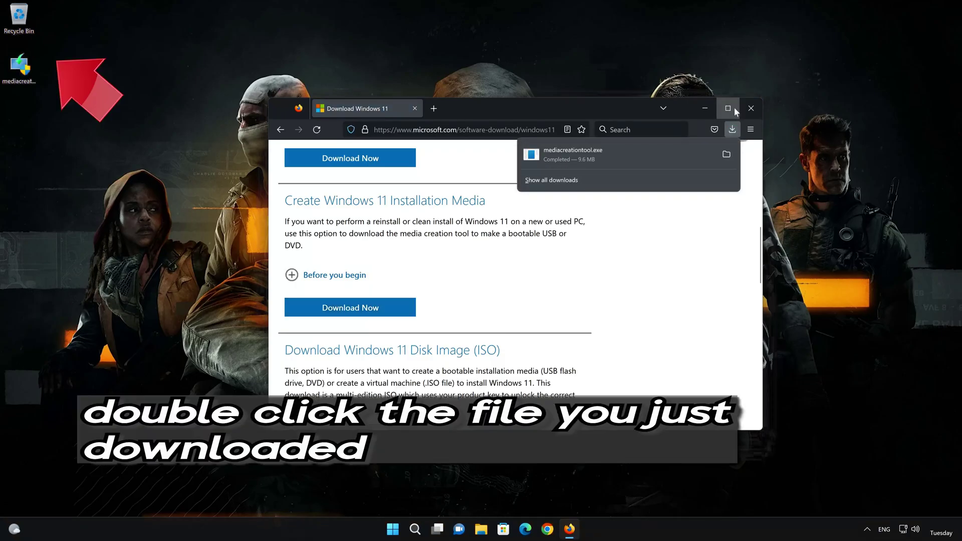
left_click(750, 108)
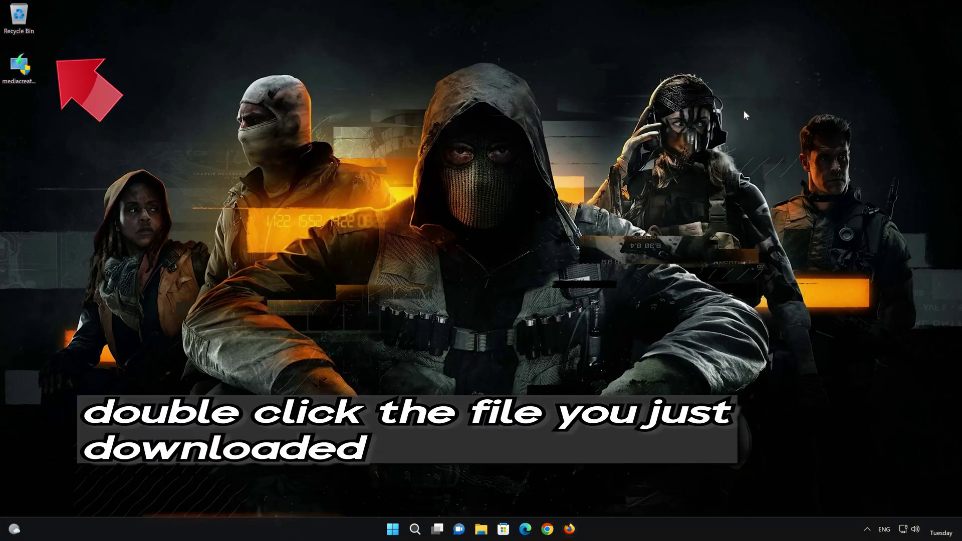
Step: Run mediacreationtool with admin approval, accept the licence, keep the recommended edition and choose ISO file
double_click(20, 71)
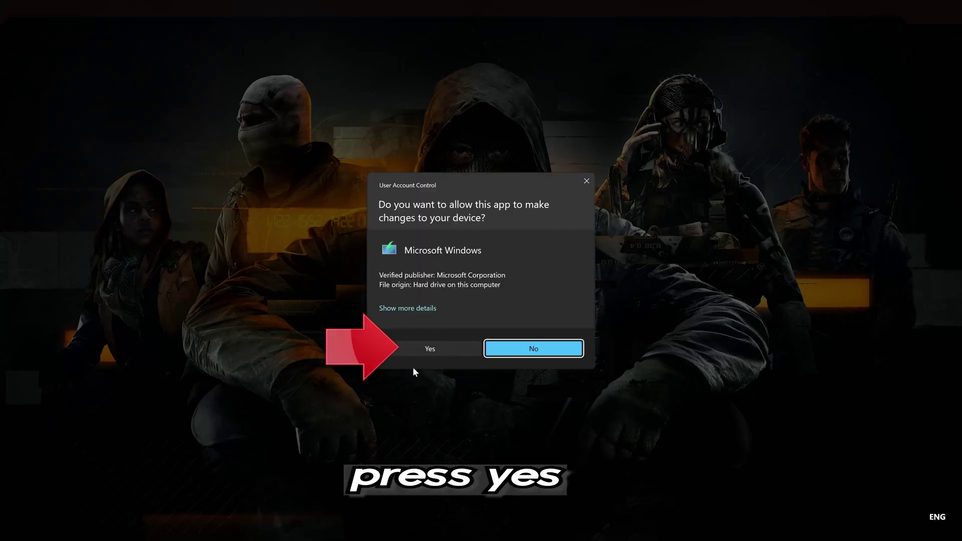
left_click(425, 350)
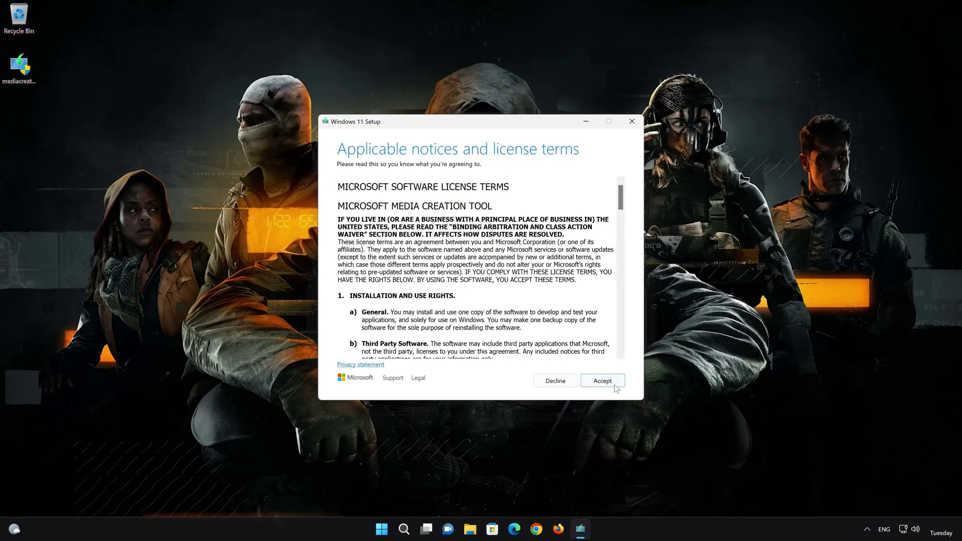
left_click(614, 385)
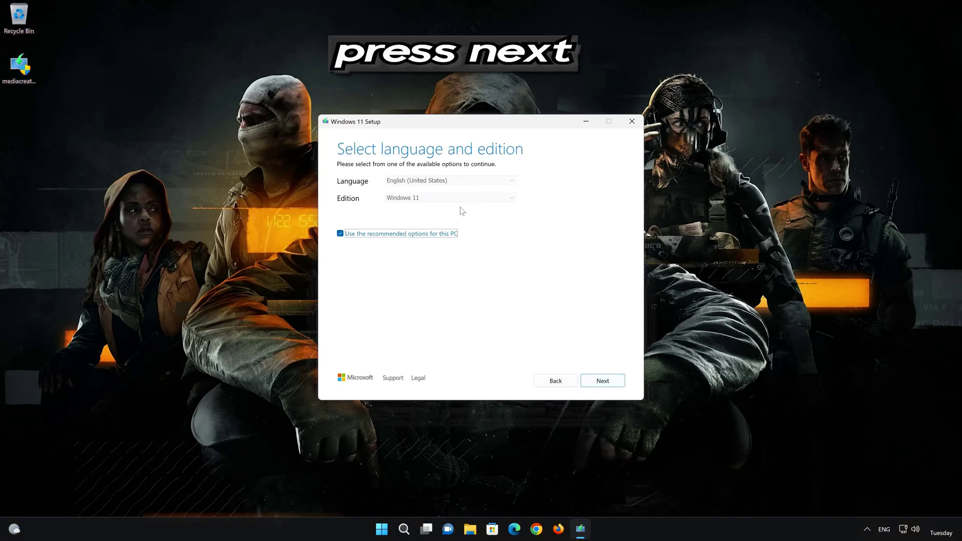
left_click(615, 385)
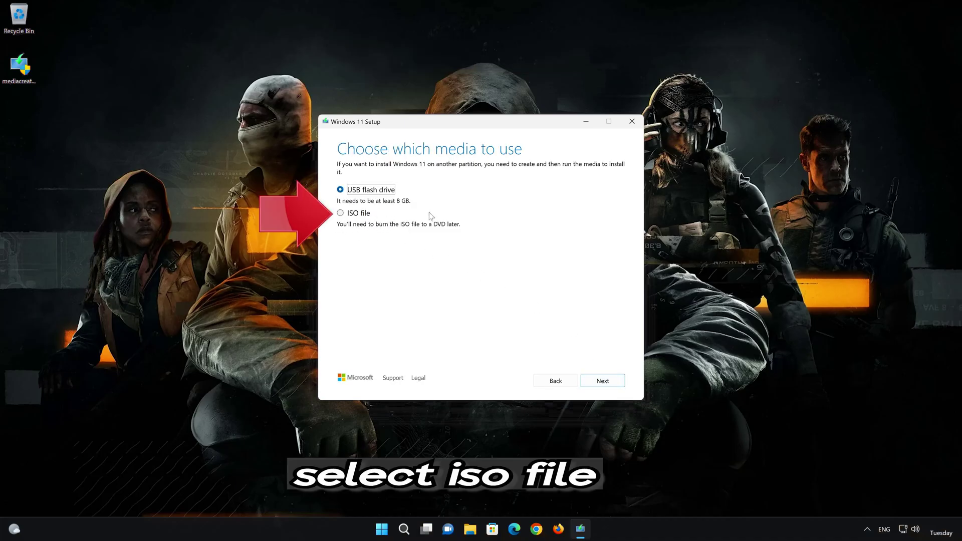
left_click(342, 214)
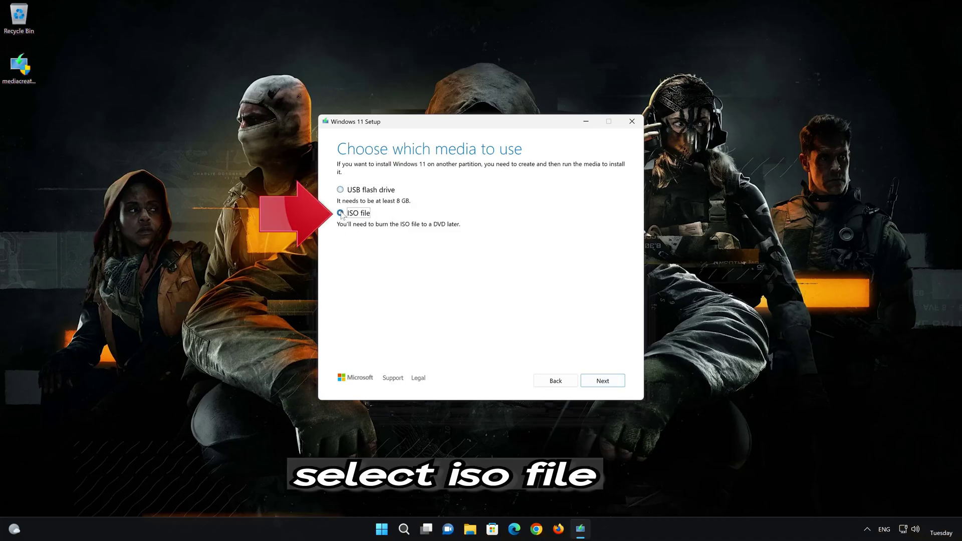
left_click(605, 383)
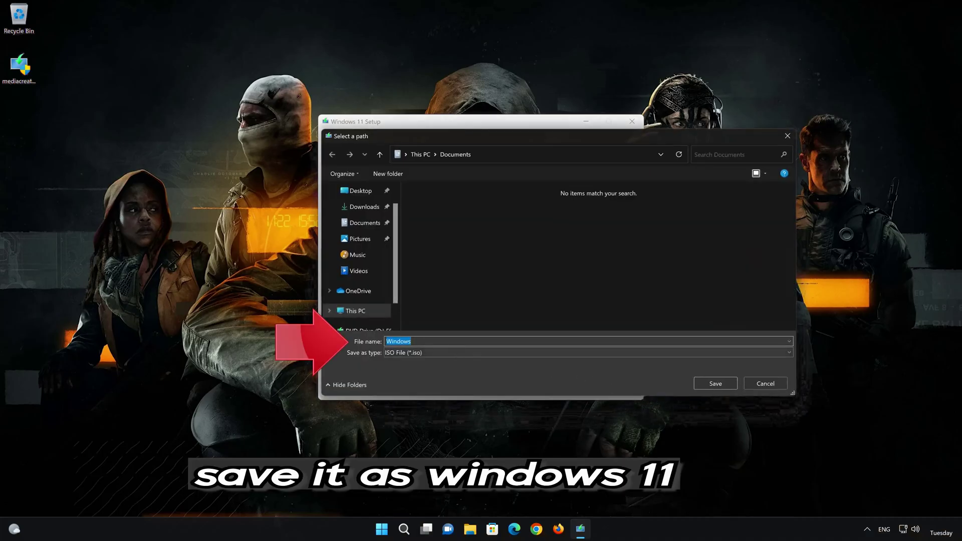
Step: Save the 4.22 GB ISO as 'Windows 11' on the Desktop, then finish the tool once downloaded
left_click(411, 341)
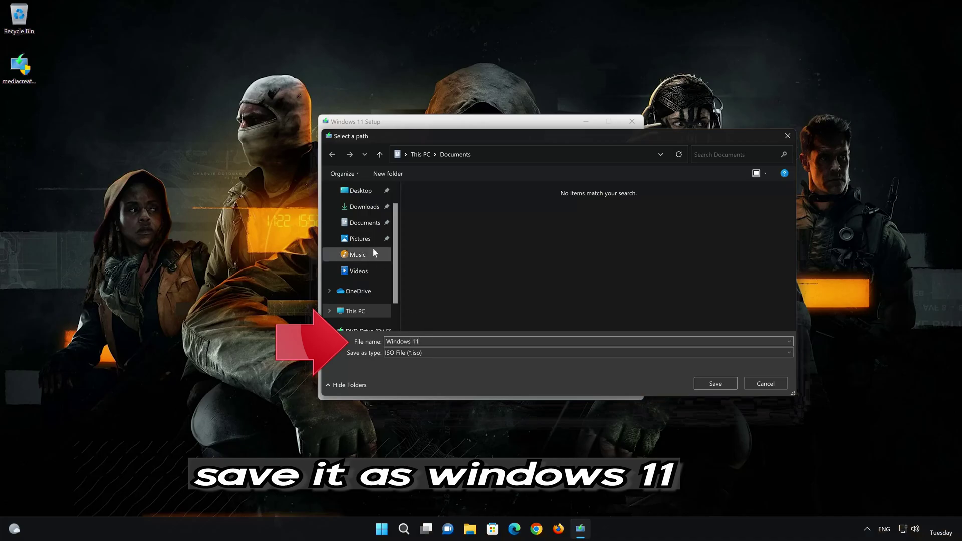
left_click(361, 190)
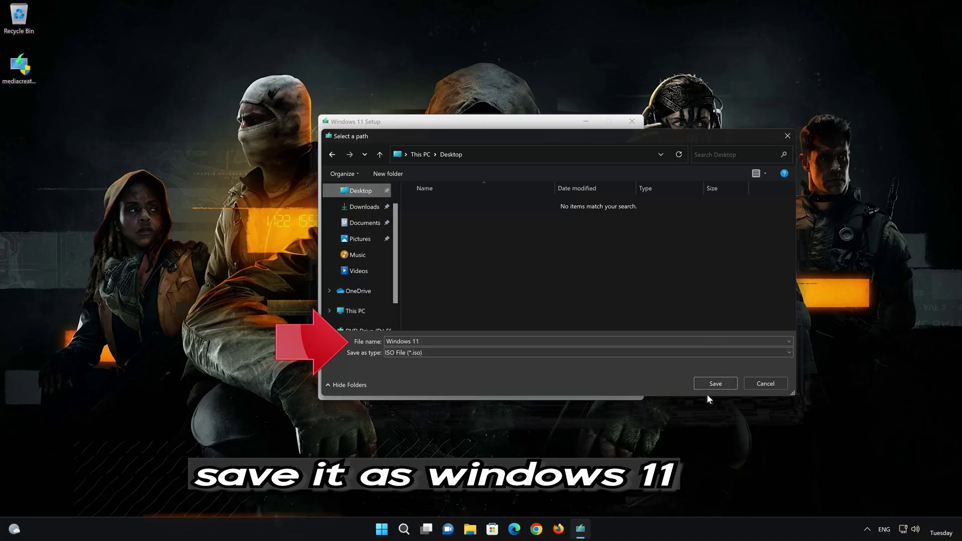
left_click(724, 382)
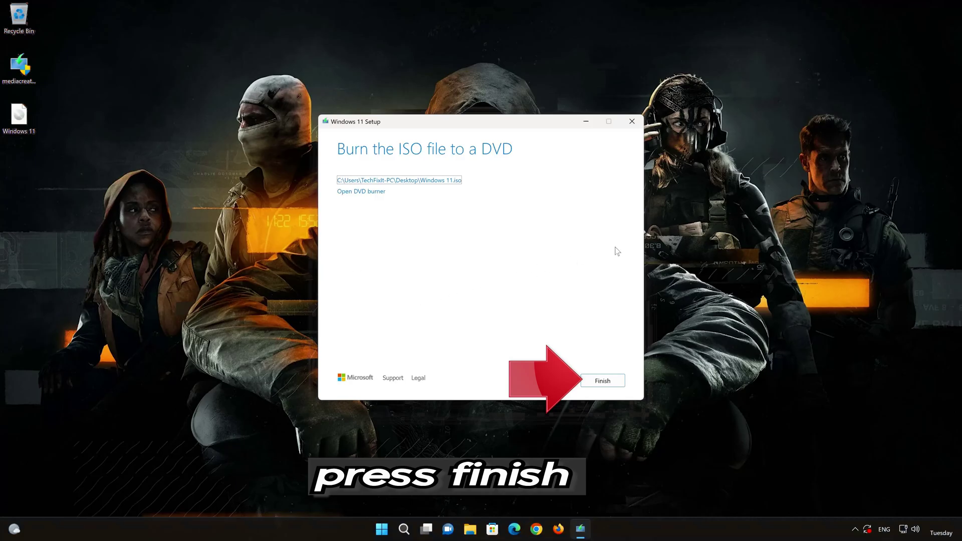
left_click(597, 382)
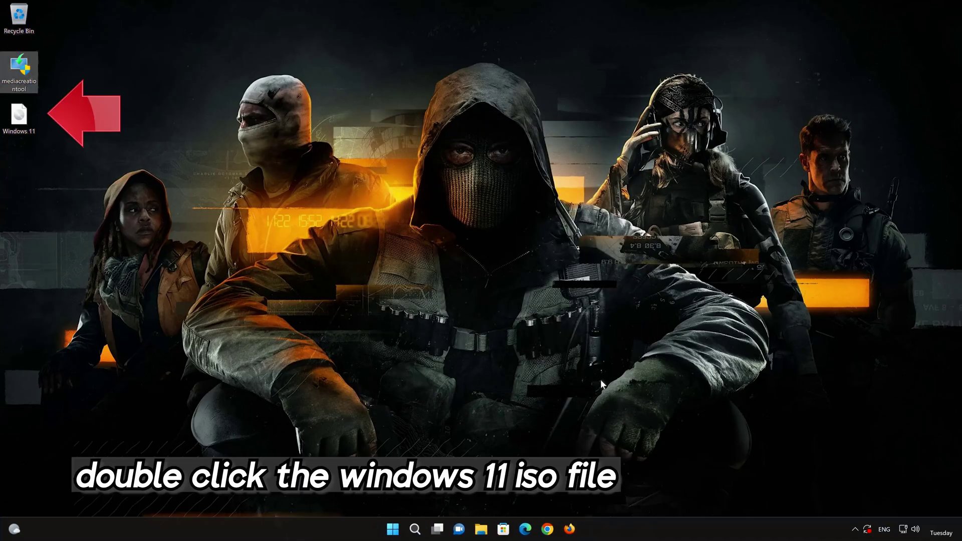
Step: Mount Windows 11.iso, run its setup with admin approval and close the DVD drive window
double_click(18, 116)
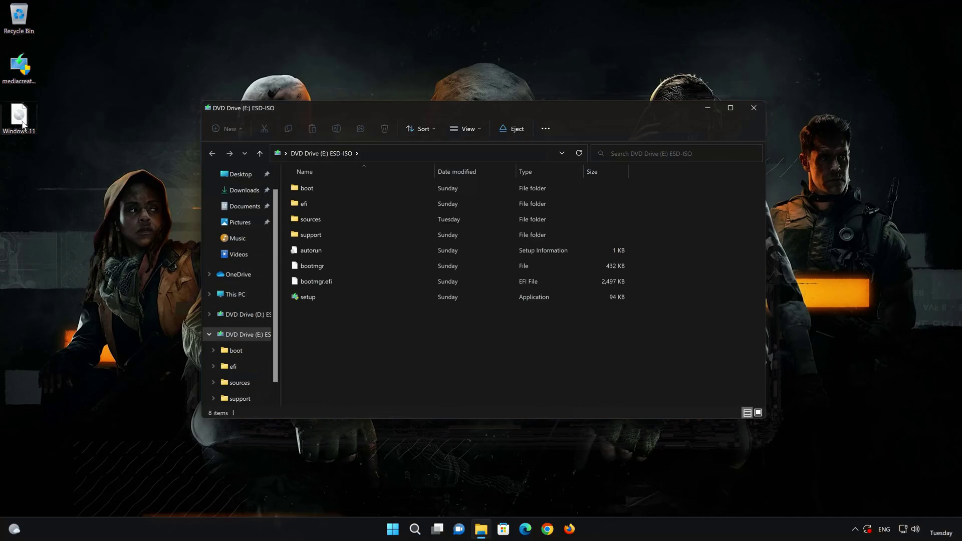
double_click(361, 299)
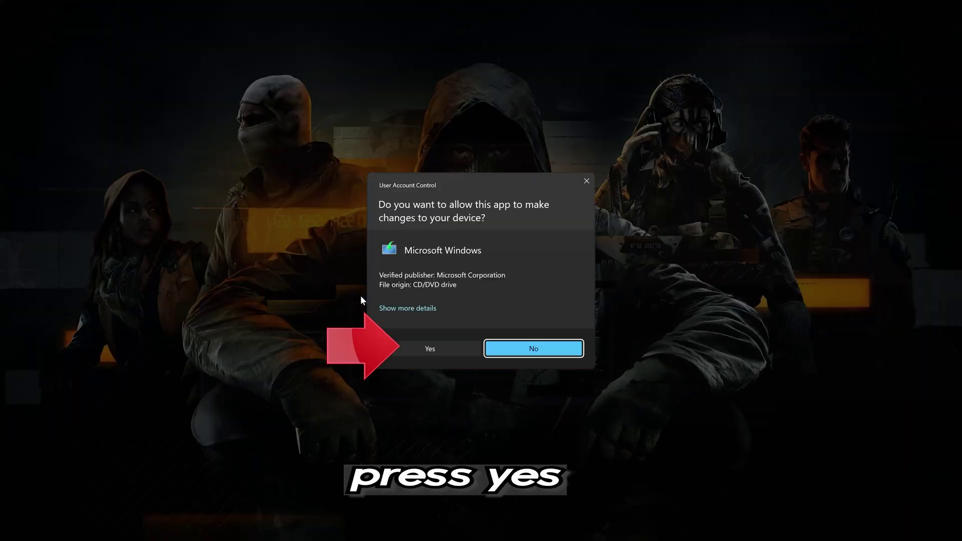
left_click(427, 349)
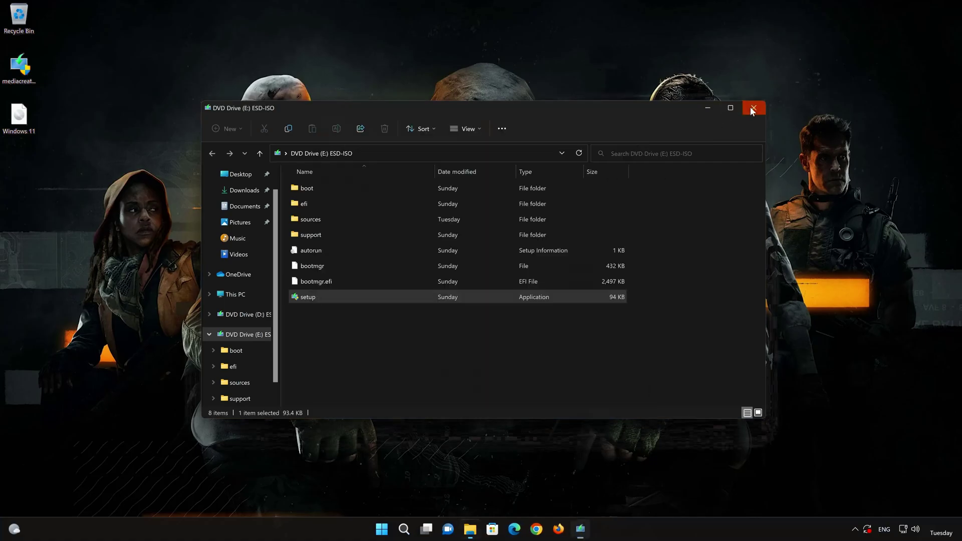
left_click(752, 107)
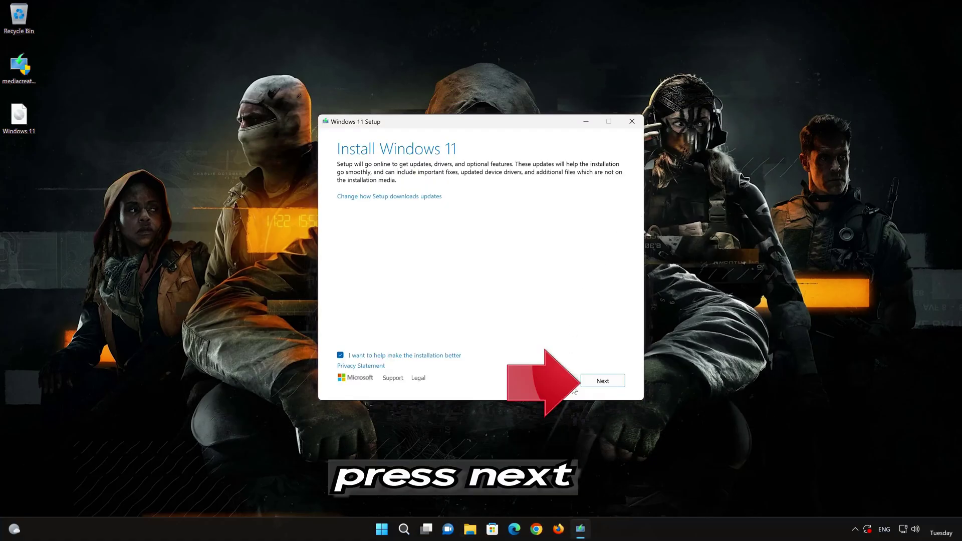
Step: Accept the Windows 11 licence terms and start installing Windows 11 Pro, keeping files and apps
left_click(603, 382)
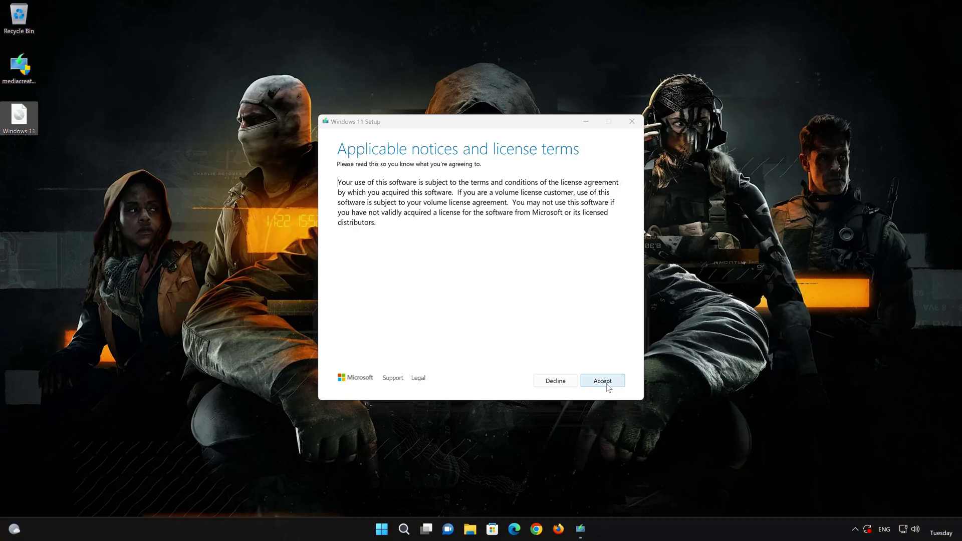
left_click(606, 383)
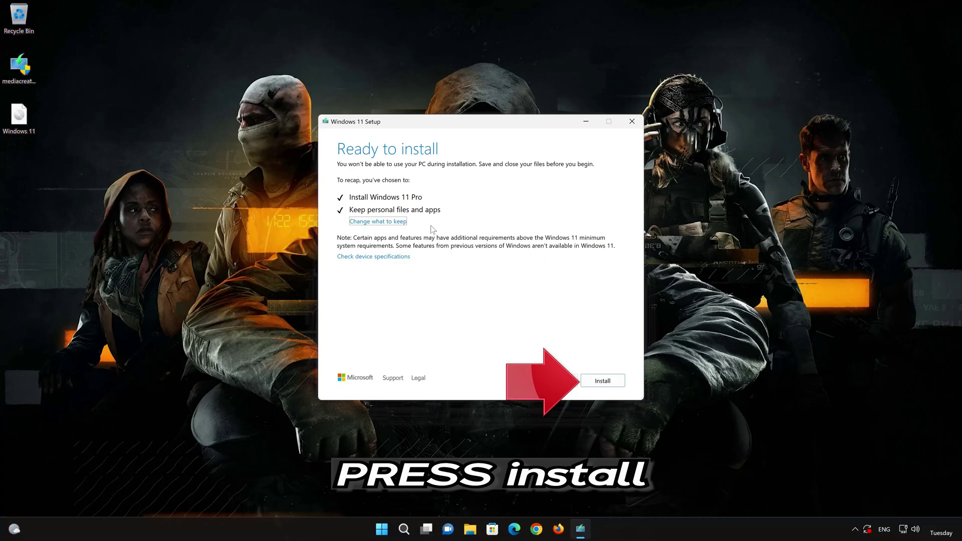
left_click(617, 387)
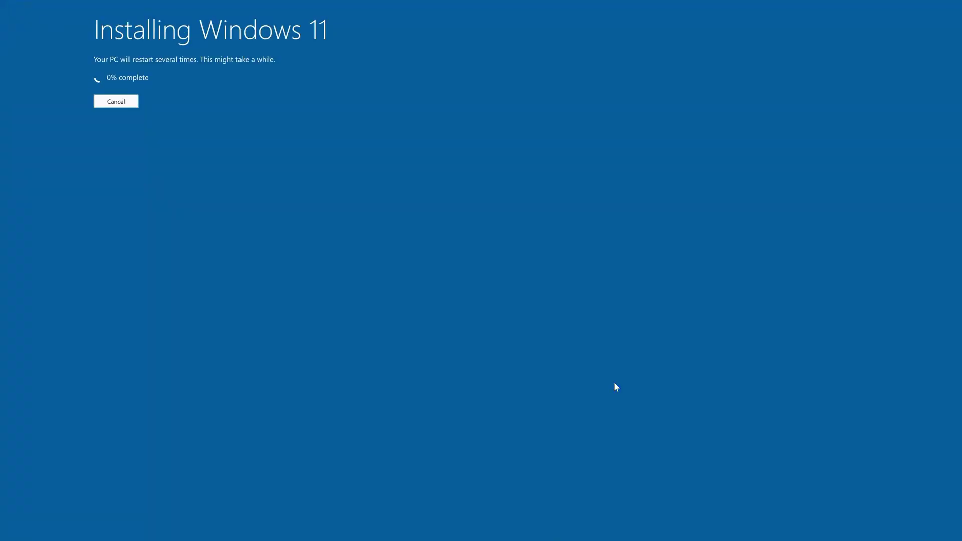